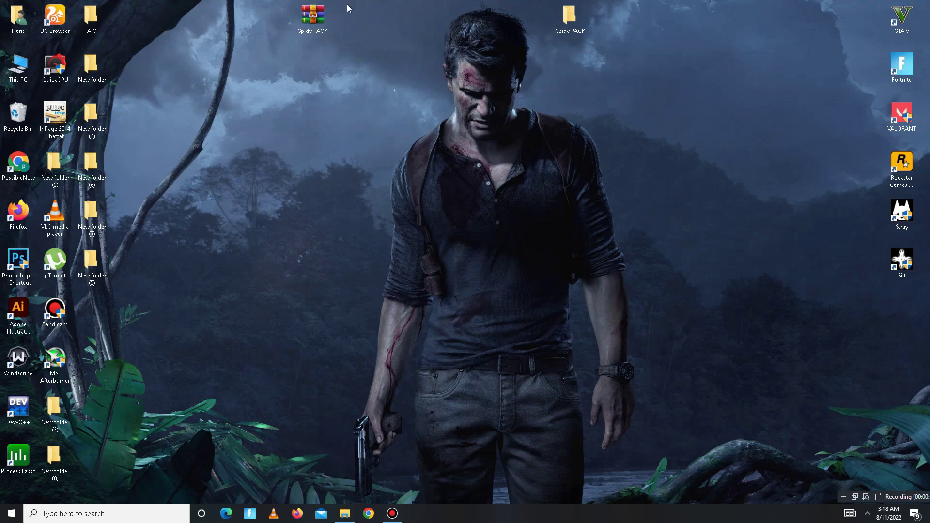
# Step: Open Performance Options from This PC's Advanced system settings, with 'Adjust for best performance' selected
pyautogui.rightClick(17, 79)
pyautogui.click(73, 192)
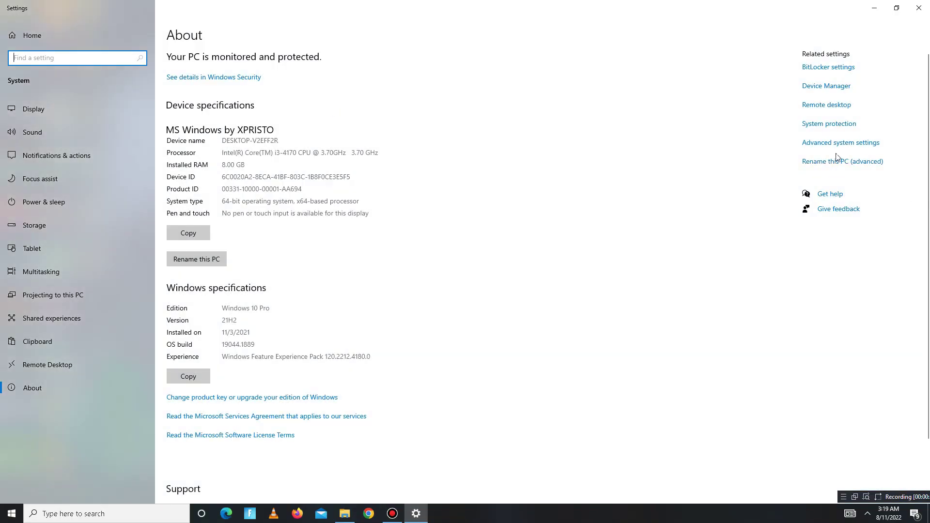
pyautogui.click(826, 211)
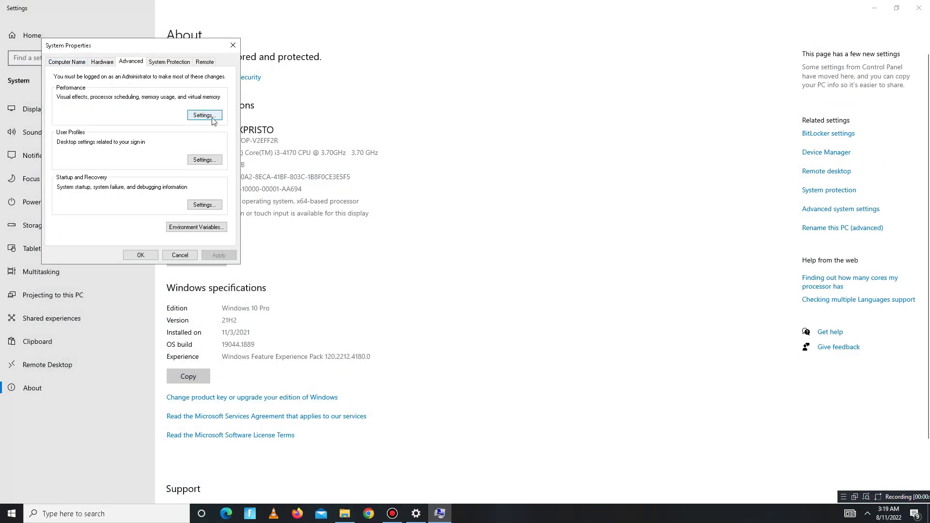
pyautogui.click(212, 119)
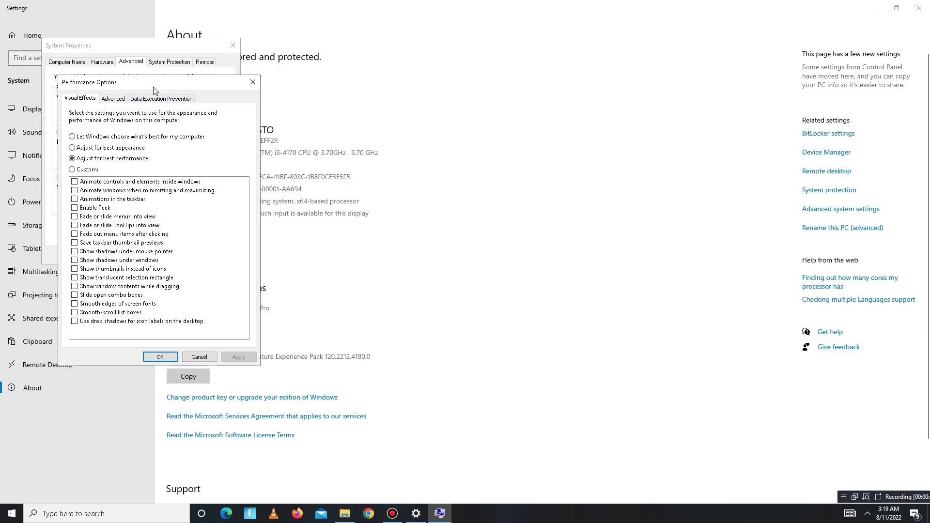
pyautogui.moveTo(156, 83); pyautogui.dragTo(165, 63)
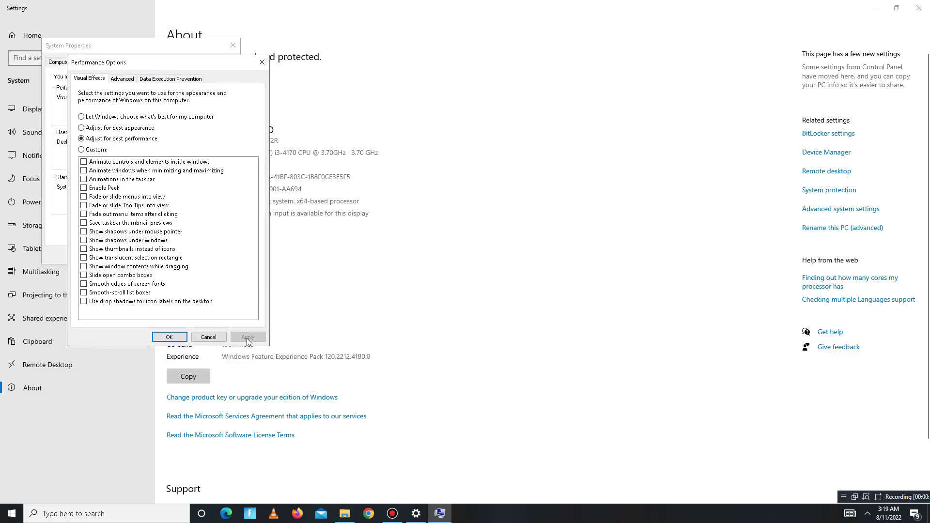
# Step: Confirm best-performance visual effects, close System Properties and Settings, and refresh the desktop
pyautogui.click(162, 337)
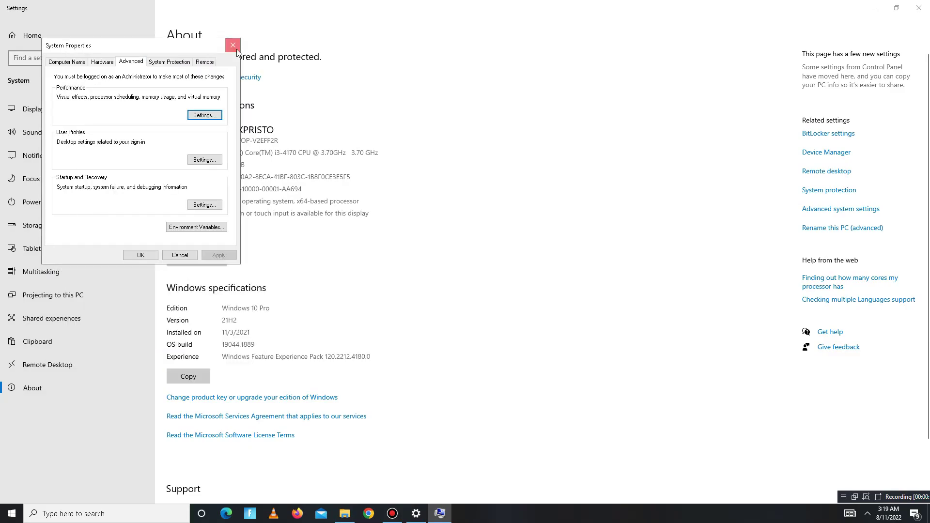
pyautogui.click(232, 45)
pyautogui.click(918, 8)
pyautogui.rightClick(546, 122)
pyautogui.click(581, 165)
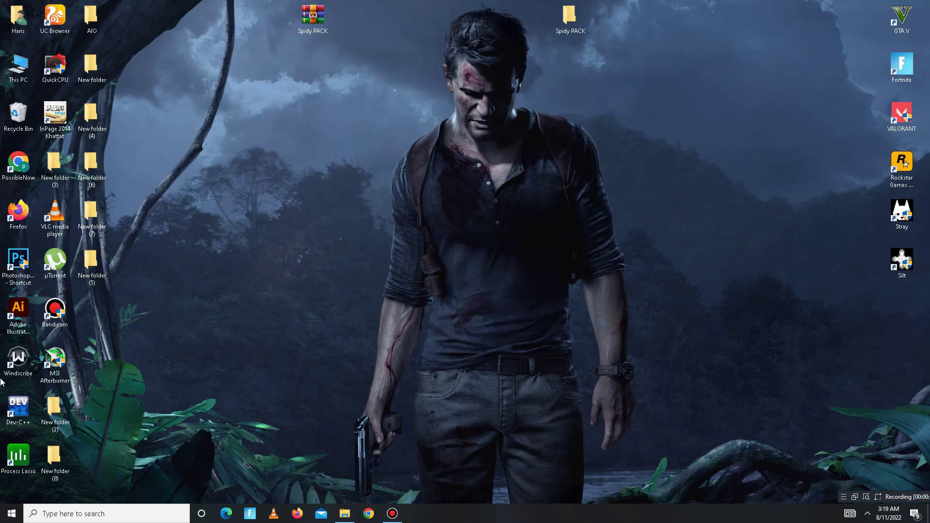
# Step: Launch Windows Settings from the Start menu app list
pyautogui.click(12, 514)
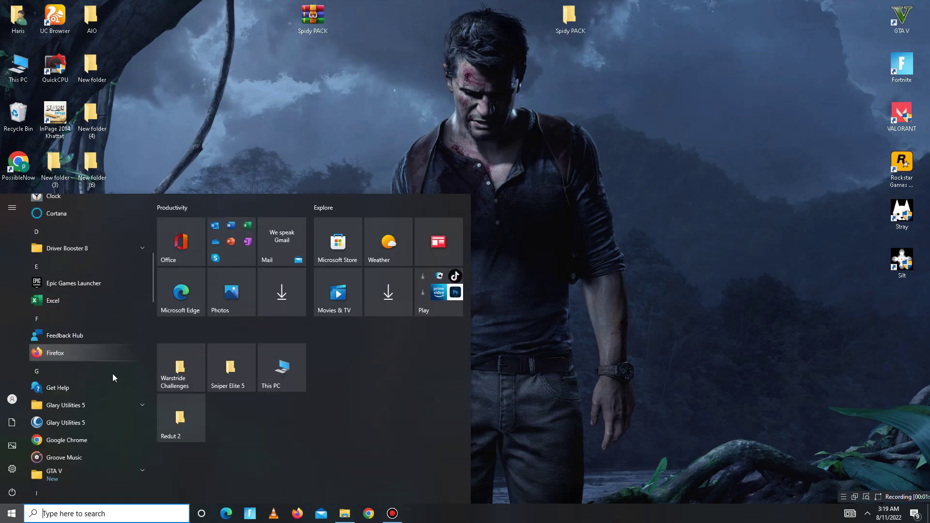
pyautogui.scroll(-5, 112, 373)
pyautogui.scroll(-4, 111, 374)
pyautogui.scroll(-3, 112, 374)
pyautogui.scroll(-2, 112, 374)
pyautogui.click(118, 352)
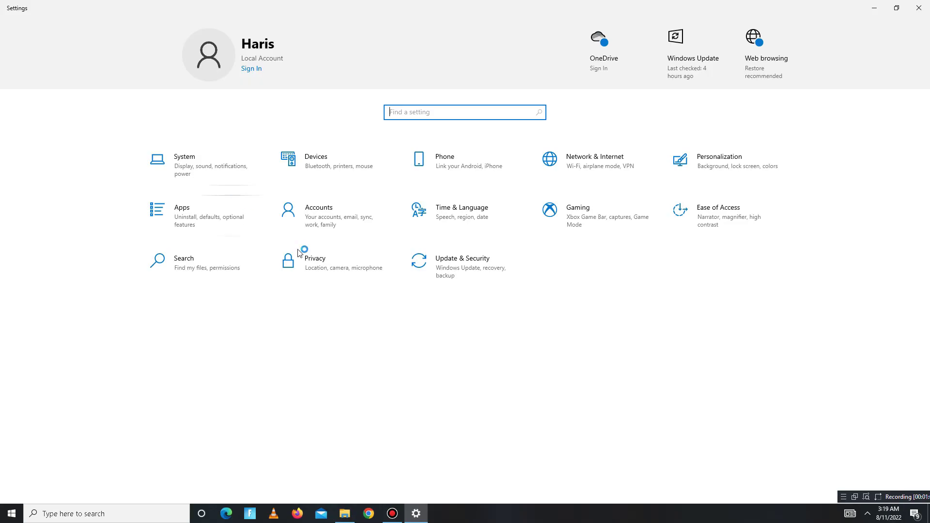
# Step: Go to Privacy > Background apps and review the list of apps turned off
pyautogui.click(334, 269)
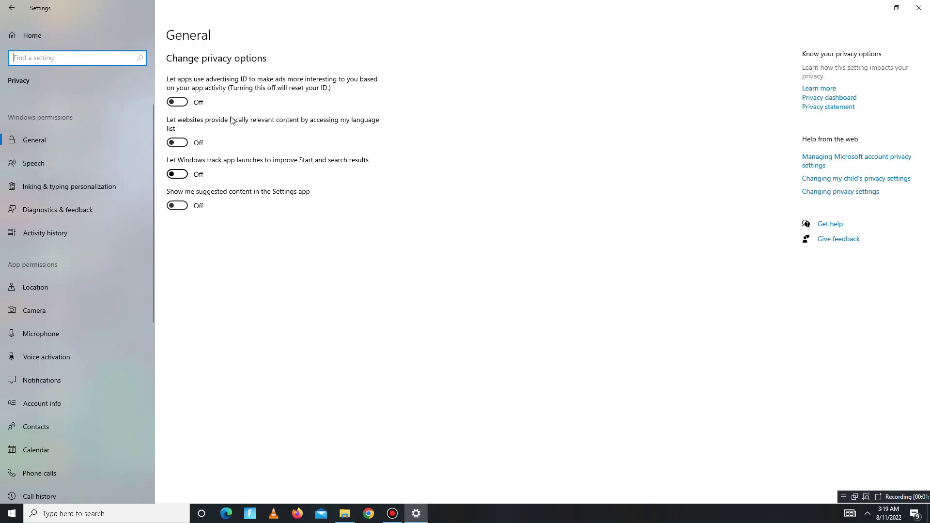
pyautogui.scroll(-5, 32, 341)
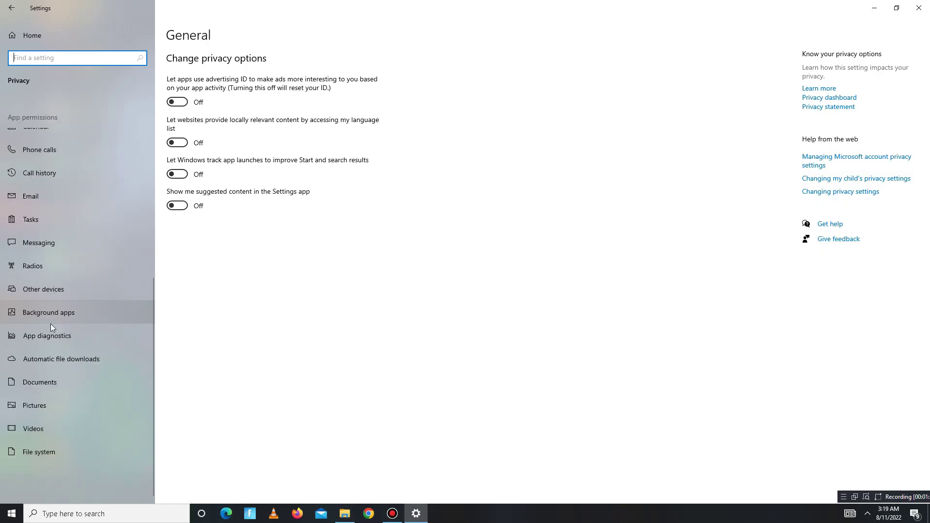
pyautogui.click(43, 315)
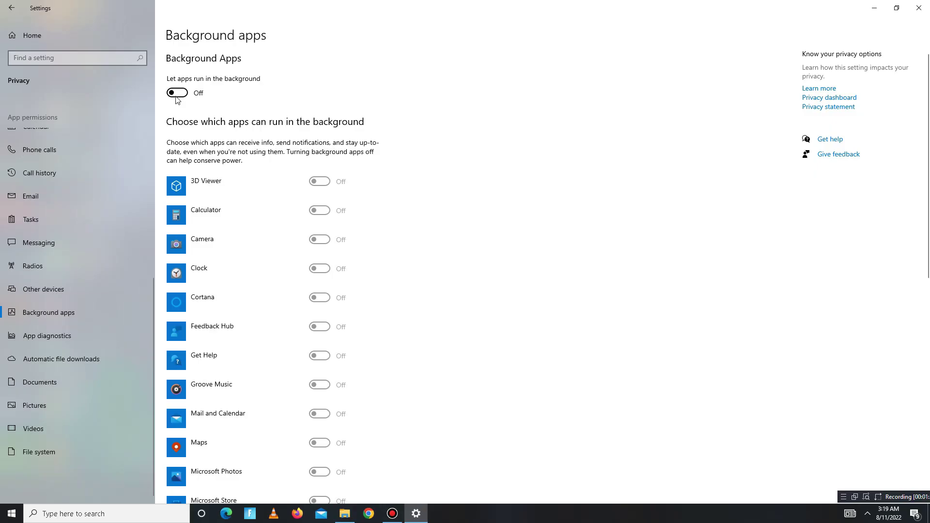
pyautogui.scroll(-3, 343, 259)
pyautogui.scroll(-6, 340, 264)
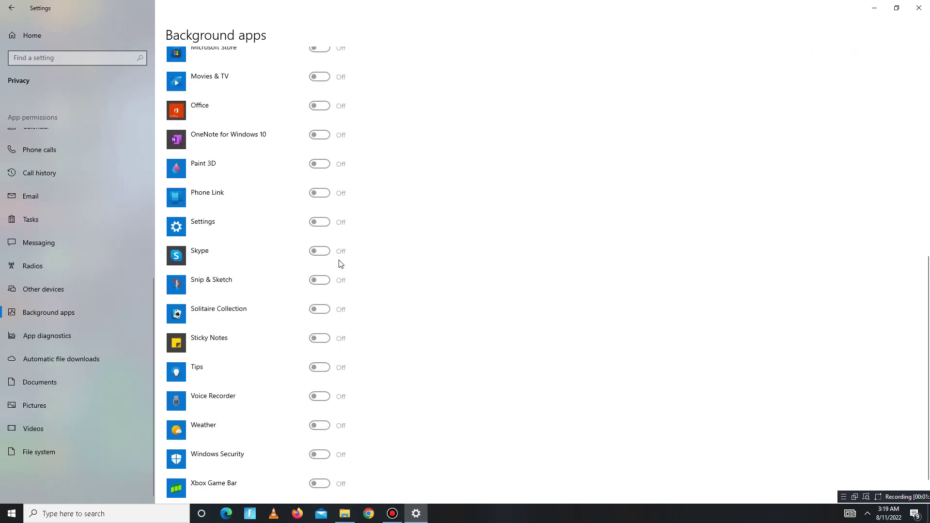
# Step: Switch the Game Mode toggle on under Gaming, then close Settings
pyautogui.click(12, 9)
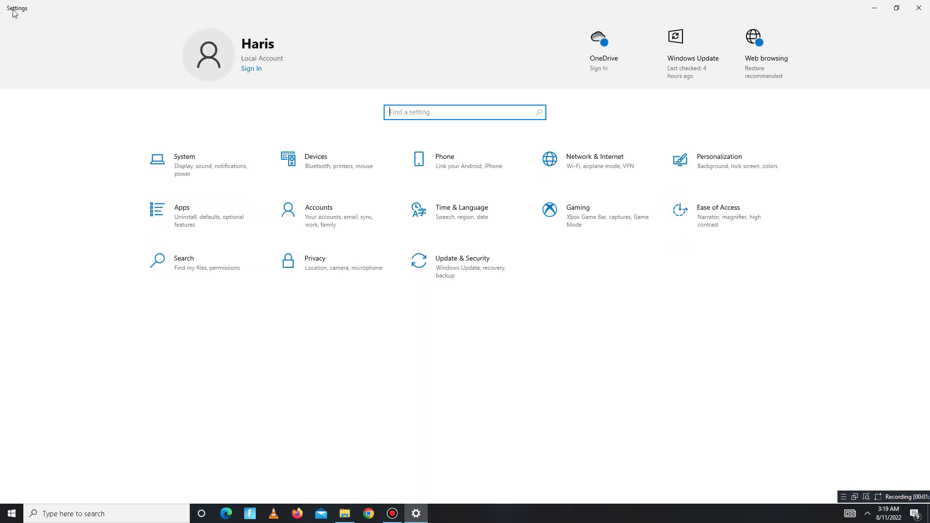
pyautogui.click(584, 220)
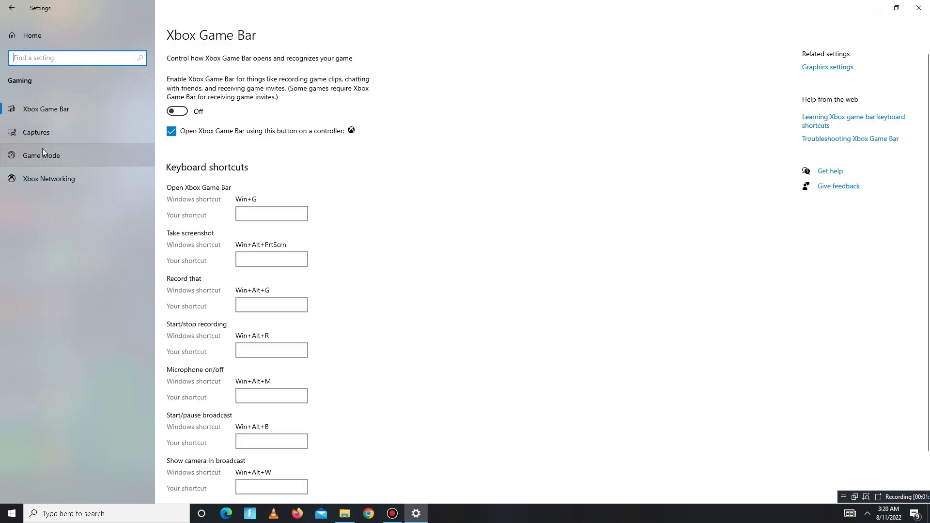
pyautogui.click(96, 157)
pyautogui.click(177, 93)
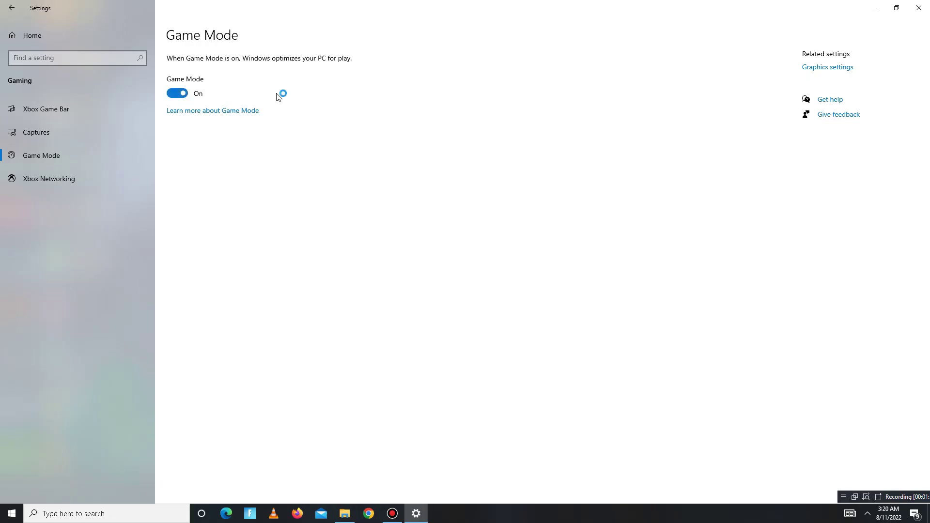
pyautogui.click(15, 10)
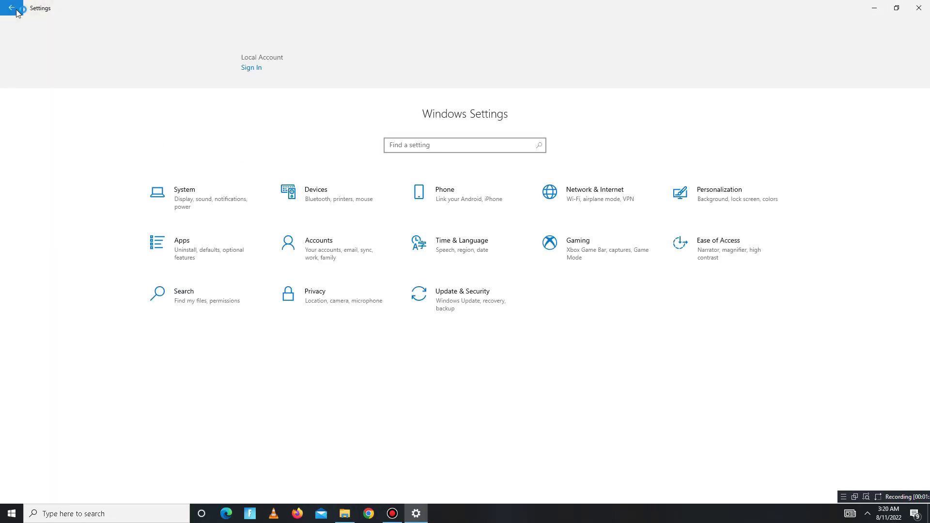
pyautogui.click(918, 7)
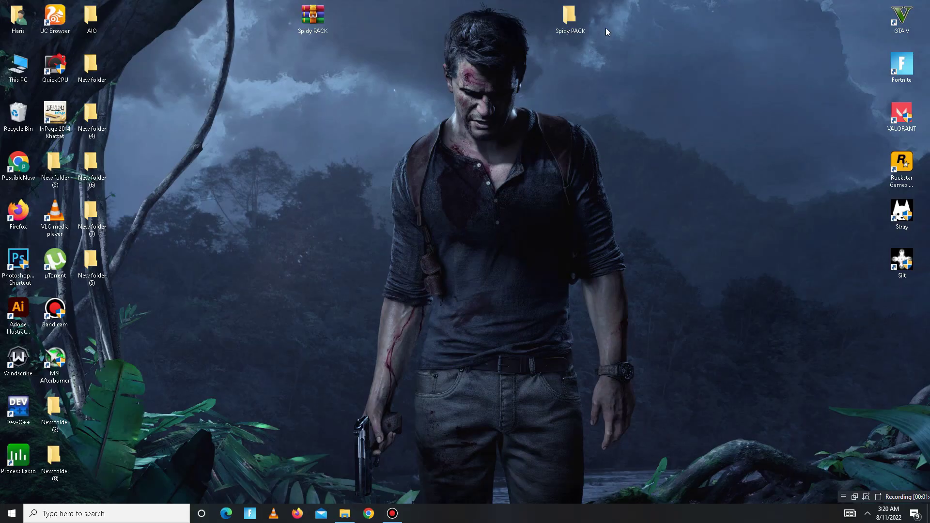
# Step: Extract the Spidy PACK archive to the desktop and open its DX folder
pyautogui.rightClick(306, 25)
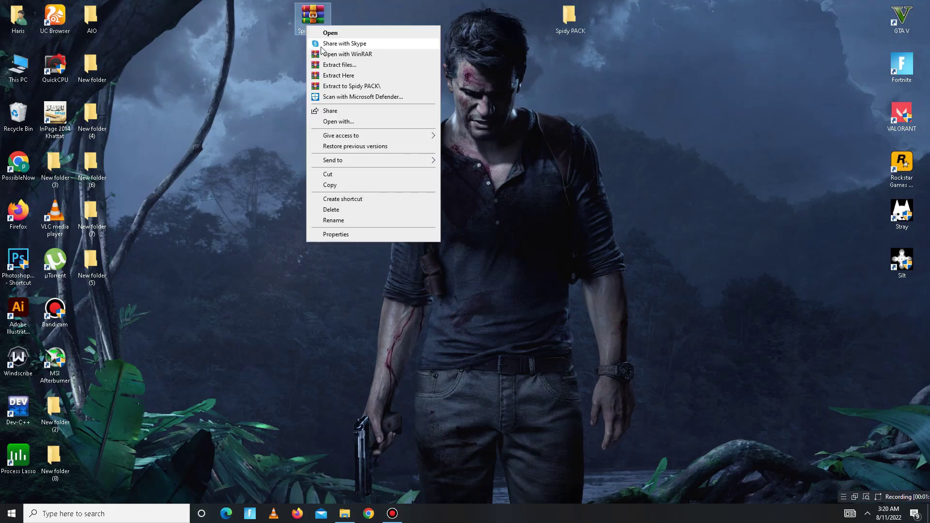
pyautogui.click(347, 77)
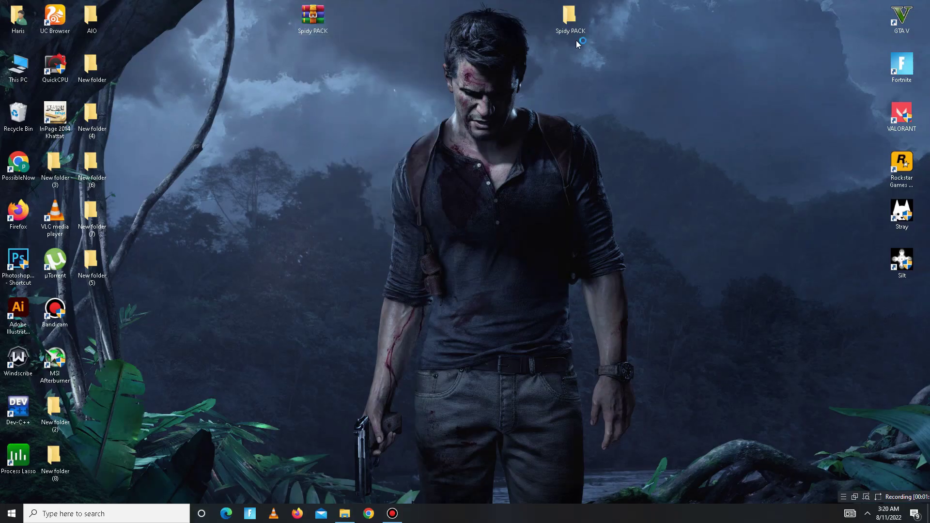
pyautogui.doubleClick(571, 30)
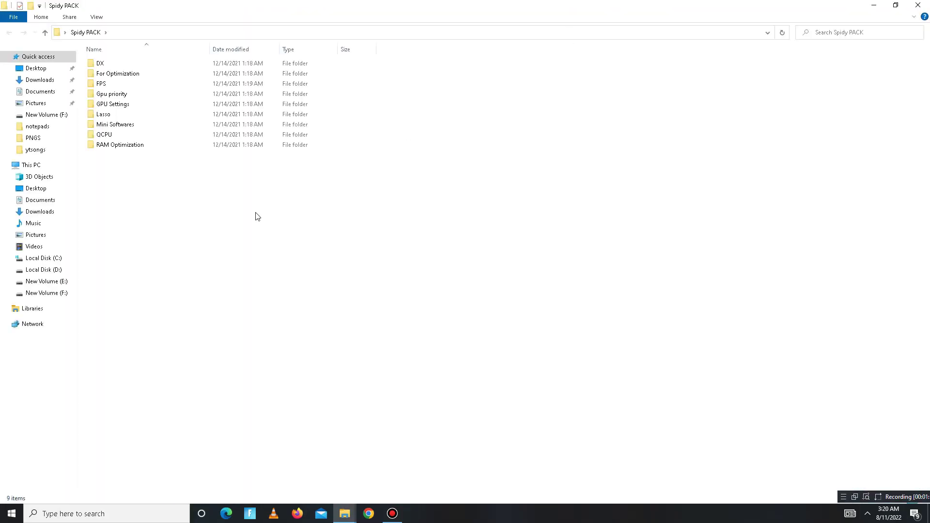
pyautogui.hotkey('ctrl', 'a')
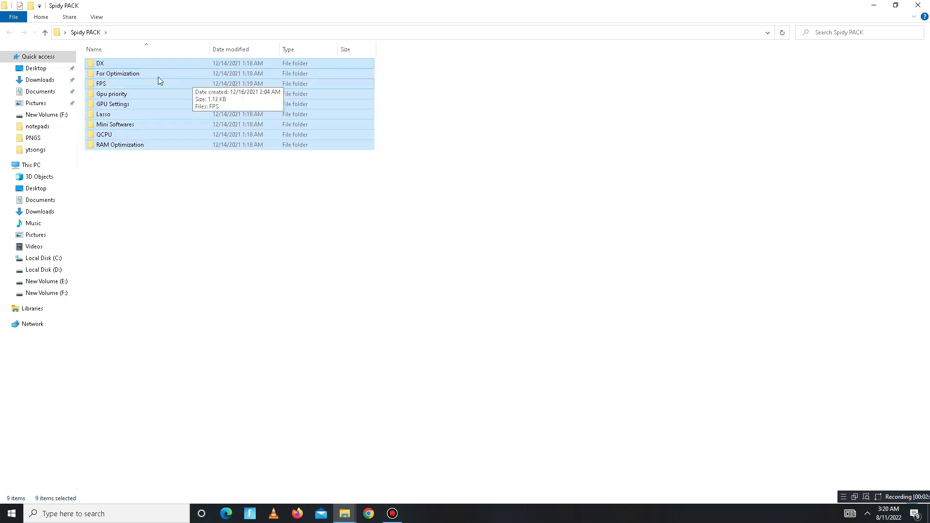
pyautogui.doubleClick(104, 67)
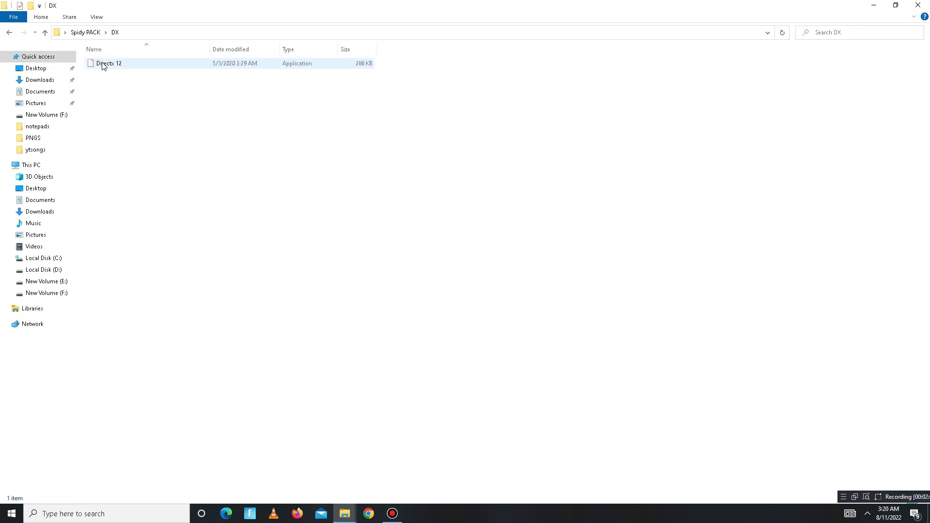
# Step: Run the Directx 12 installer, accept the license, decline Bing Bar, and finish setup
pyautogui.click(106, 67)
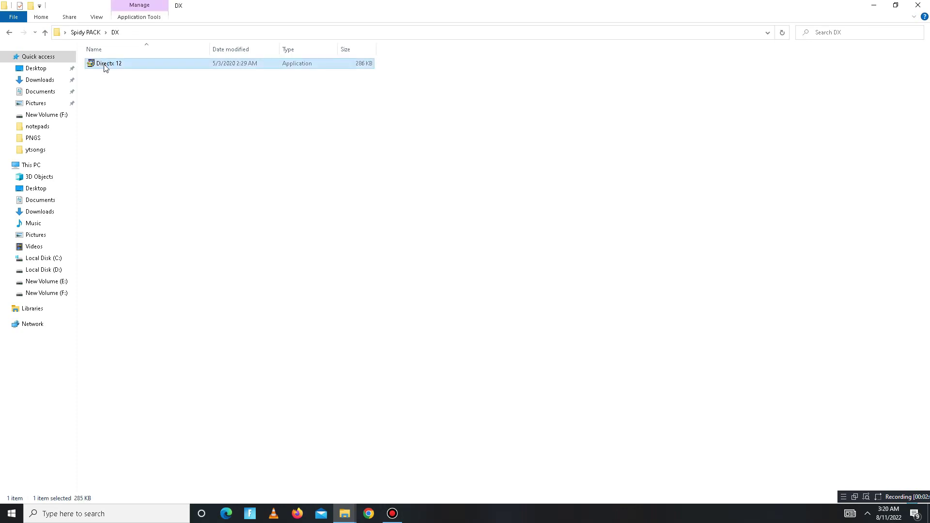
pyautogui.doubleClick(105, 66)
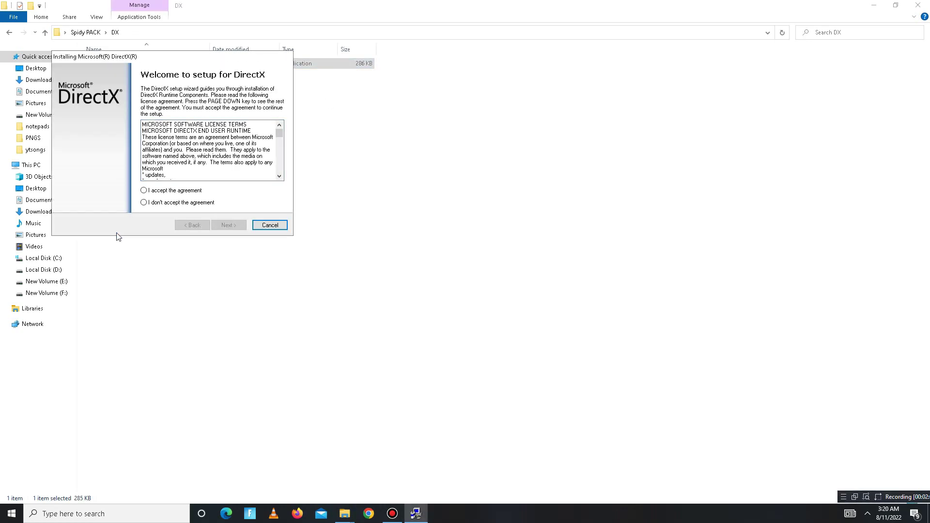
pyautogui.click(200, 191)
pyautogui.click(228, 224)
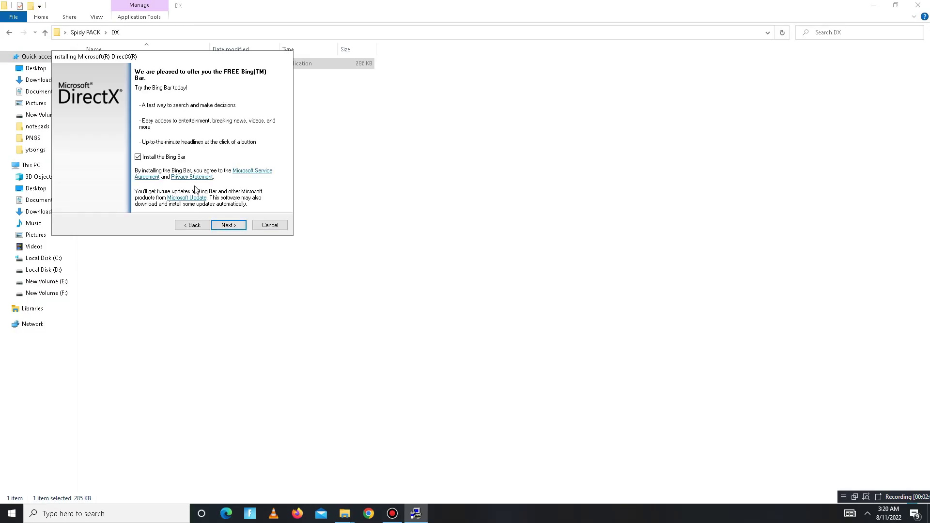
pyautogui.click(151, 156)
pyautogui.moveTo(196, 61); pyautogui.dragTo(364, 118)
pyautogui.click(403, 280)
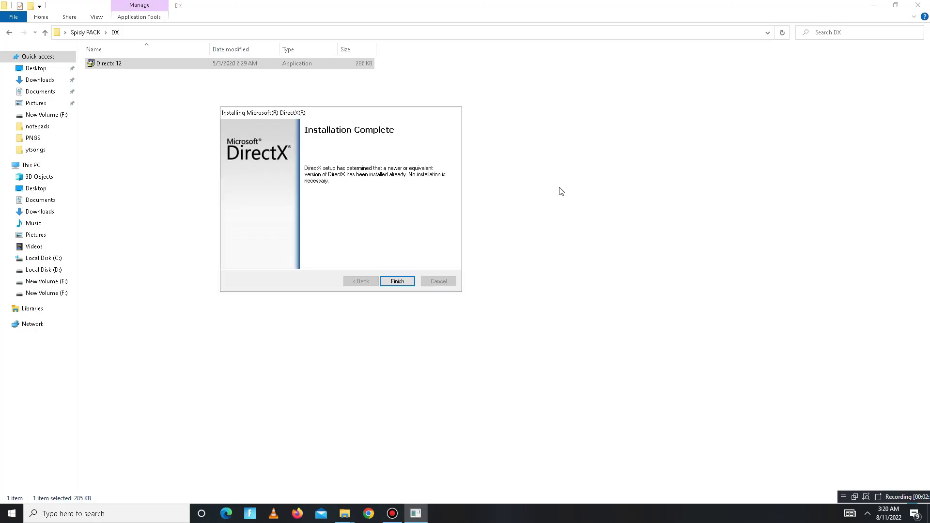
pyautogui.click(392, 282)
# Step: In For Optimization, merge the CPU Optimization, CpuPriorityClass and Disable Power Throttling tweaks
pyautogui.click(10, 32)
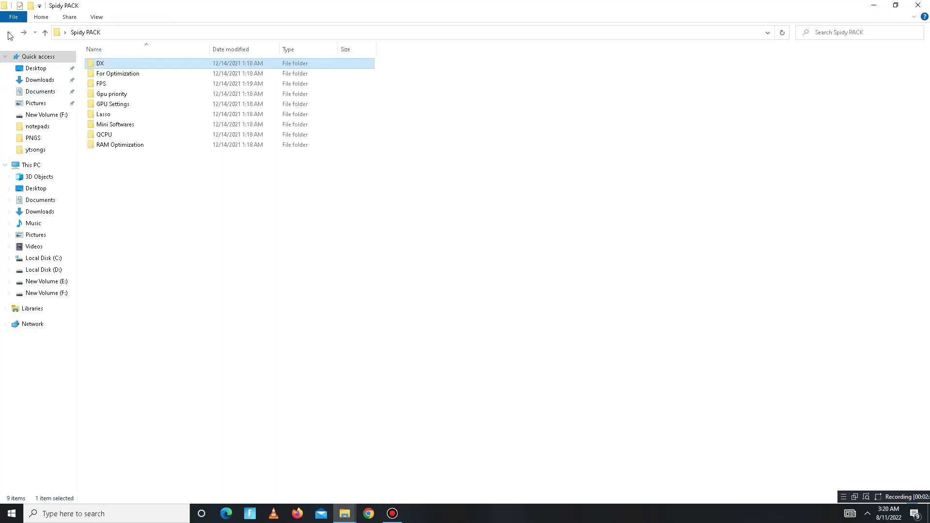
pyautogui.doubleClick(148, 78)
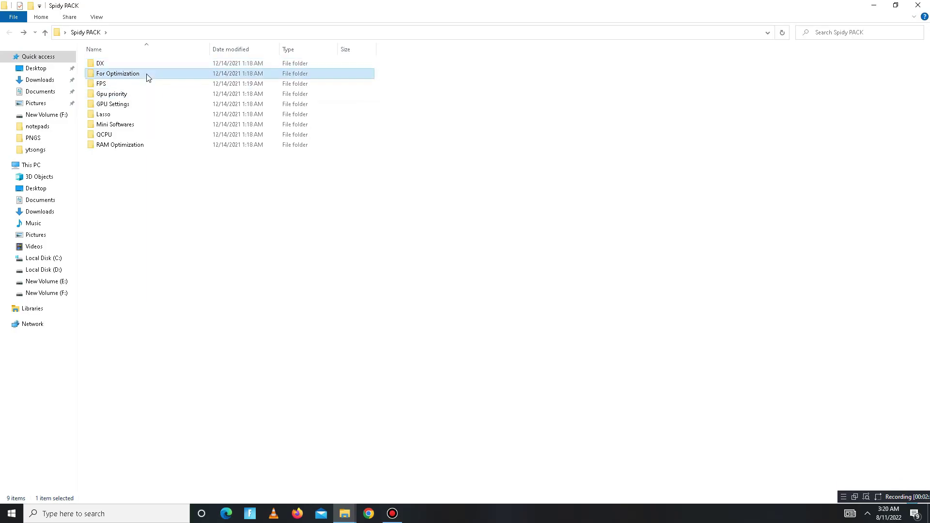
pyautogui.moveTo(129, 216)
pyautogui.mouseDown()
pyautogui.moveTo(215, 59)
pyautogui.moveTo(176, 59)
pyautogui.mouseUp()
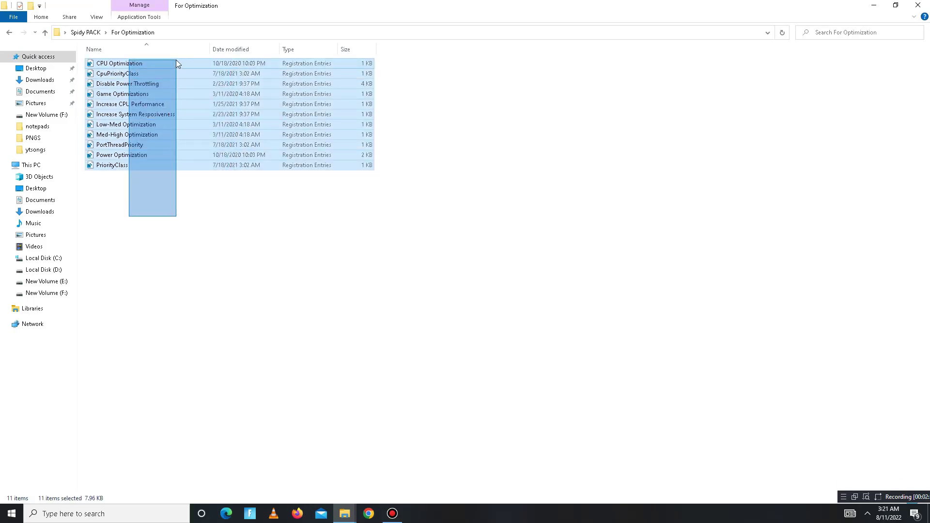
pyautogui.doubleClick(123, 63)
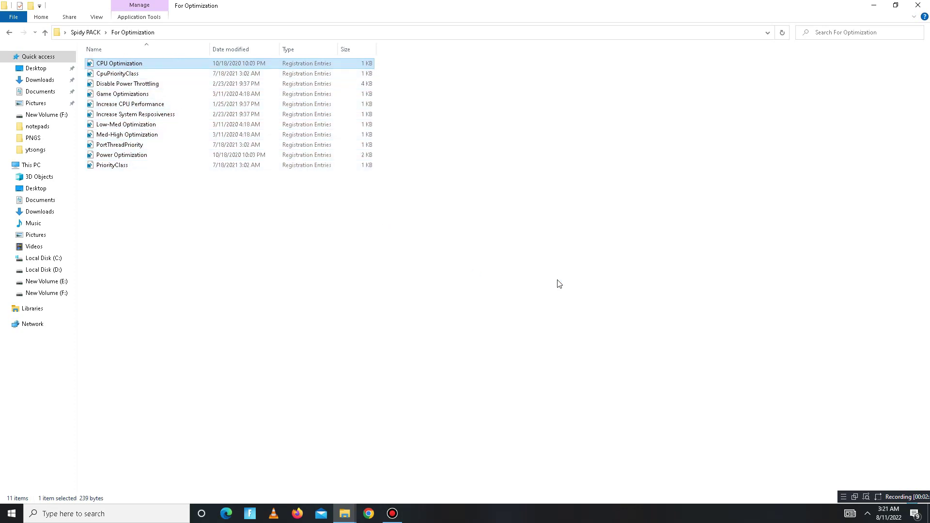
pyautogui.click(537, 270)
pyautogui.click(579, 255)
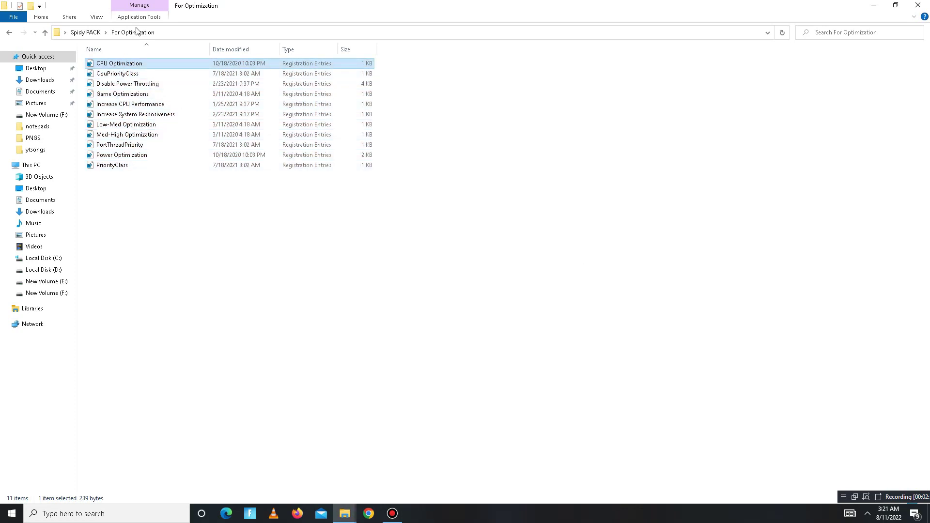
pyautogui.doubleClick(129, 75)
pyautogui.click(538, 270)
pyautogui.click(579, 255)
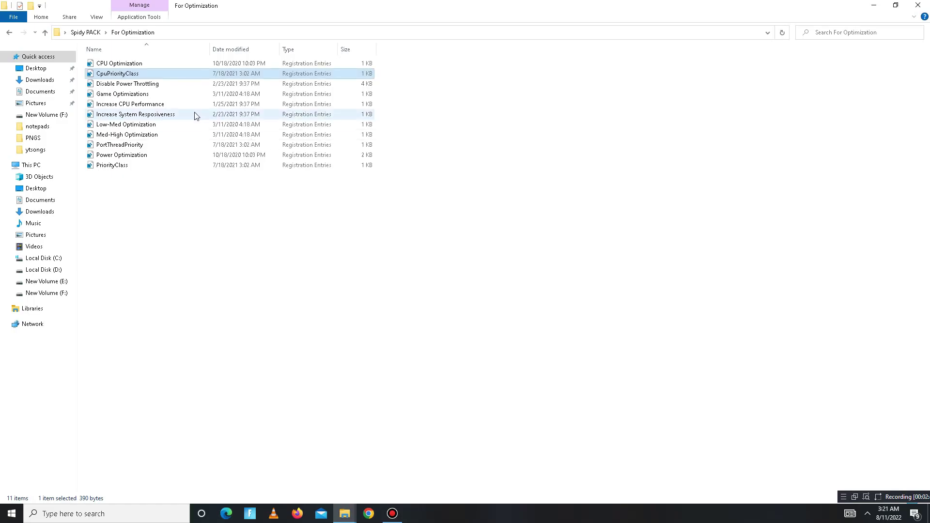
pyautogui.doubleClick(157, 83)
pyautogui.click(538, 270)
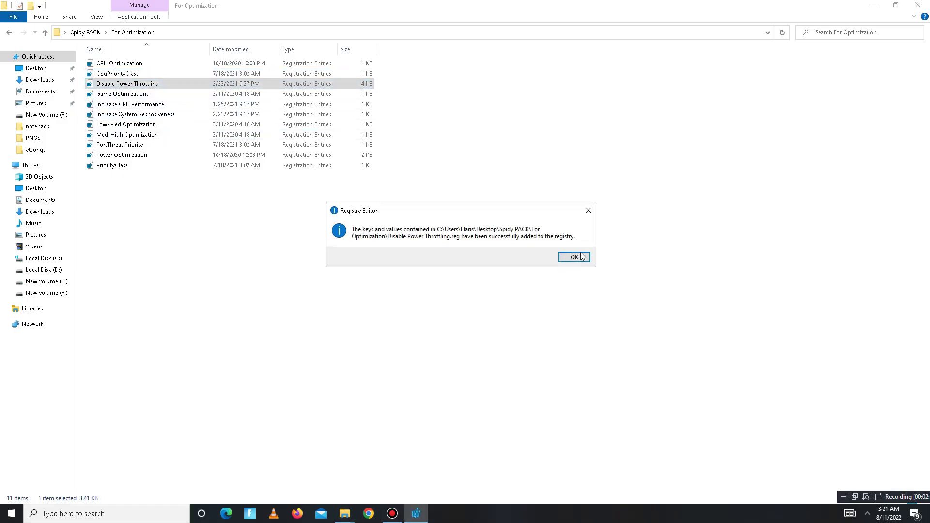
pyautogui.click(580, 259)
# Step: Merge Game Optimizations, Increase CPU Performance, Increase System Resposiveness and Med-High Optimization tweaks
pyautogui.doubleClick(130, 94)
pyautogui.click(537, 271)
pyautogui.click(579, 259)
pyautogui.doubleClick(129, 103)
pyautogui.click(538, 271)
pyautogui.click(573, 257)
pyautogui.doubleClick(150, 114)
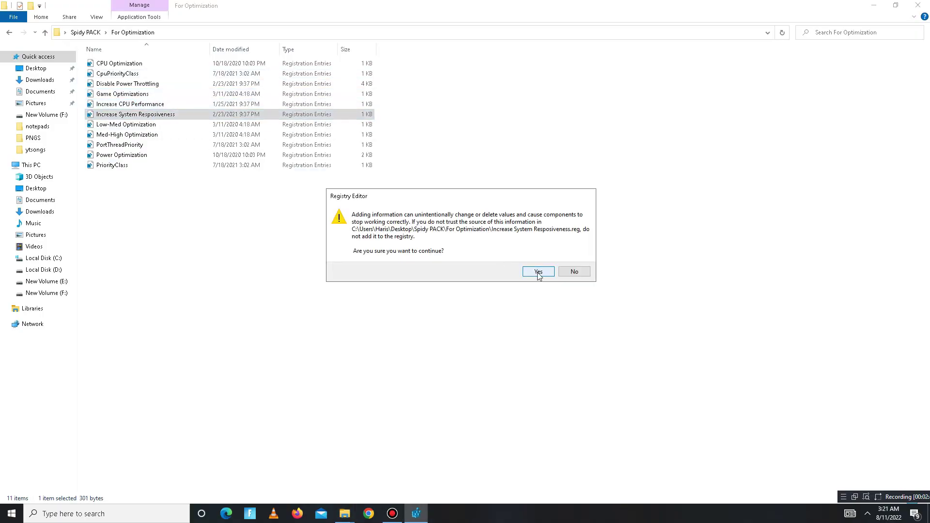
pyautogui.click(538, 271)
pyautogui.click(574, 257)
pyautogui.doubleClick(146, 134)
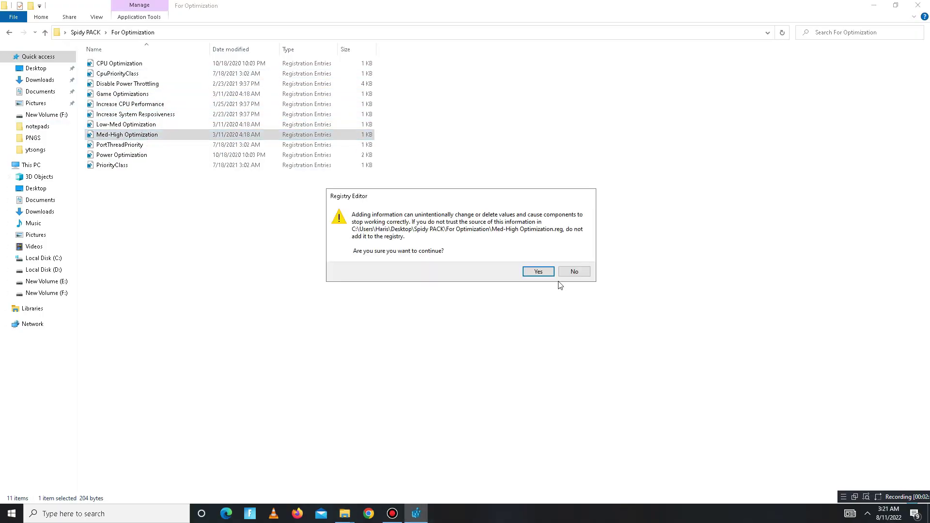
pyautogui.click(539, 271)
pyautogui.click(574, 257)
# Step: Merge PortThreadPriority, Power Optimization and PriorityClass tweaks, then return to Spidy PACK
pyautogui.doubleClick(120, 144)
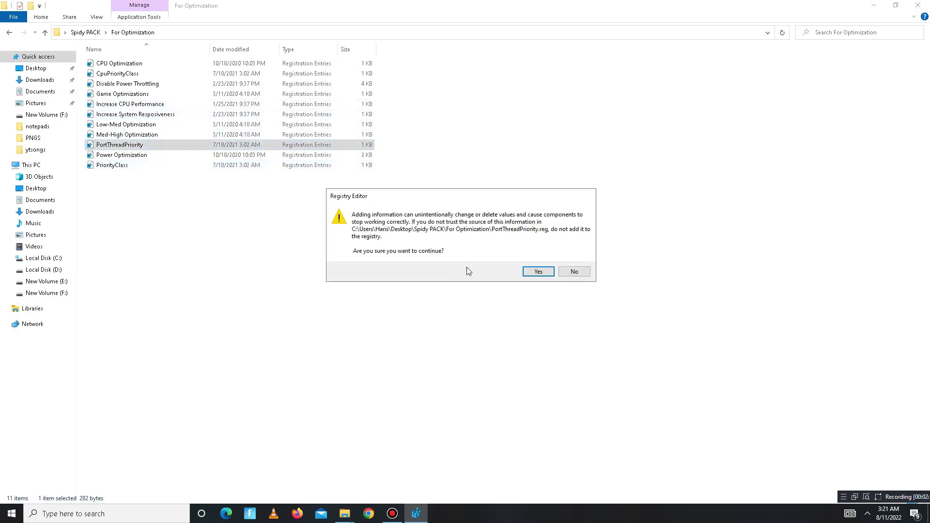
pyautogui.click(538, 271)
pyautogui.click(573, 258)
pyautogui.doubleClick(161, 155)
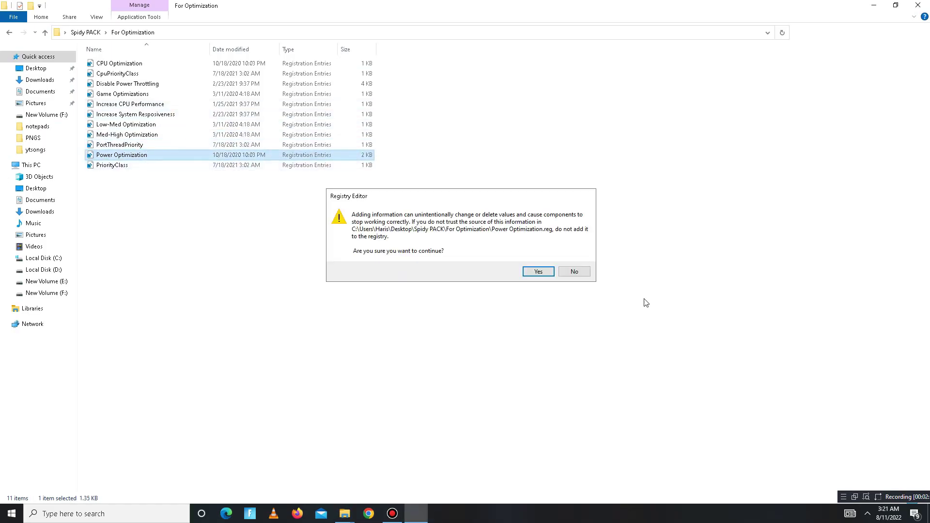
pyautogui.click(533, 272)
pyautogui.click(573, 257)
pyautogui.doubleClick(159, 164)
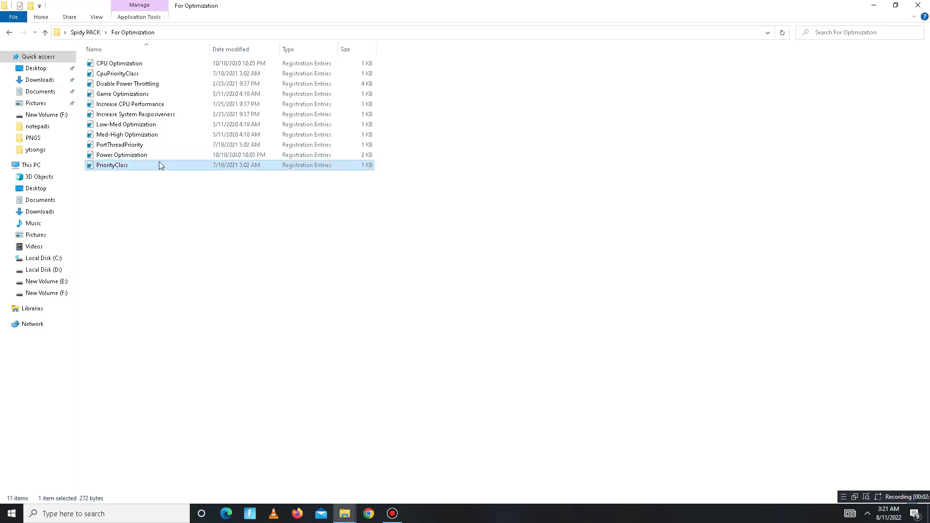
pyautogui.click(538, 271)
pyautogui.click(574, 257)
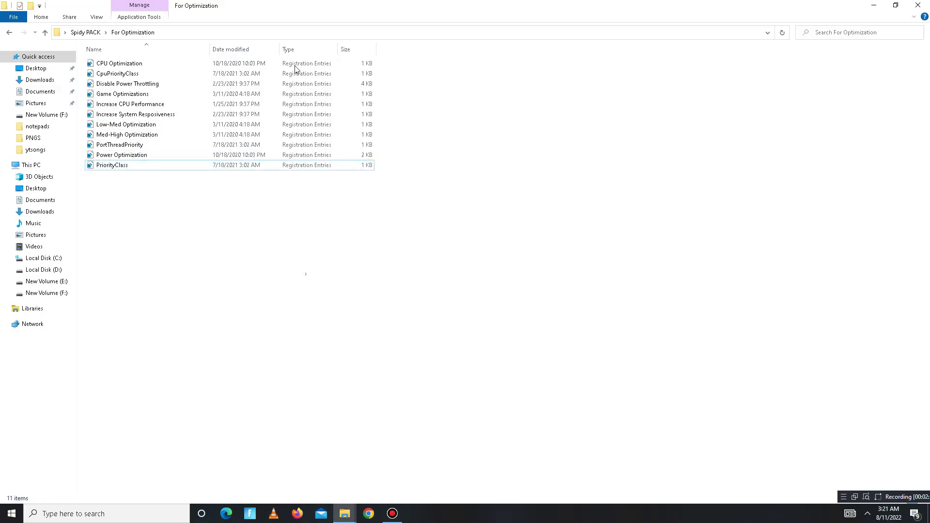
pyautogui.hotkey('ctrl', 'a')
pyautogui.click(9, 32)
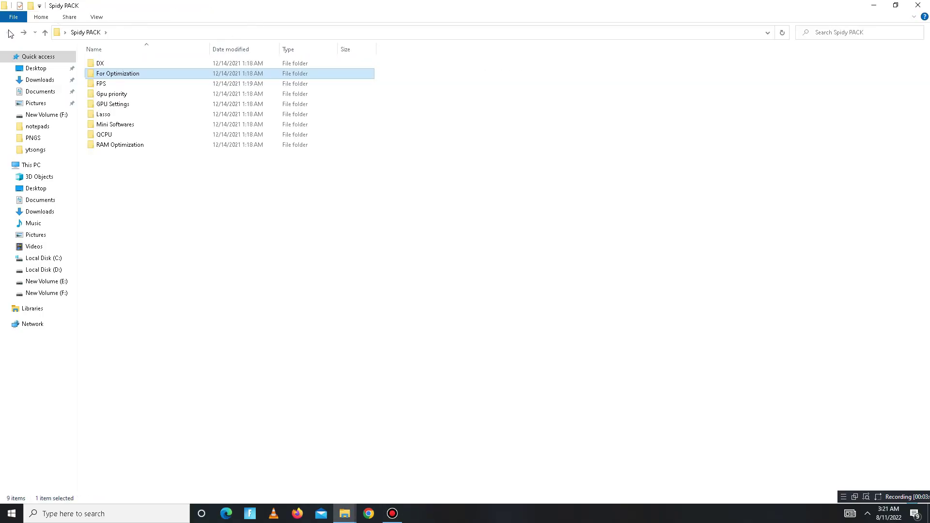
# Step: Inspect the three thread priority files in the Gpu priority folder
pyautogui.doubleClick(111, 96)
pyautogui.hotkey('ctrl', 'a')
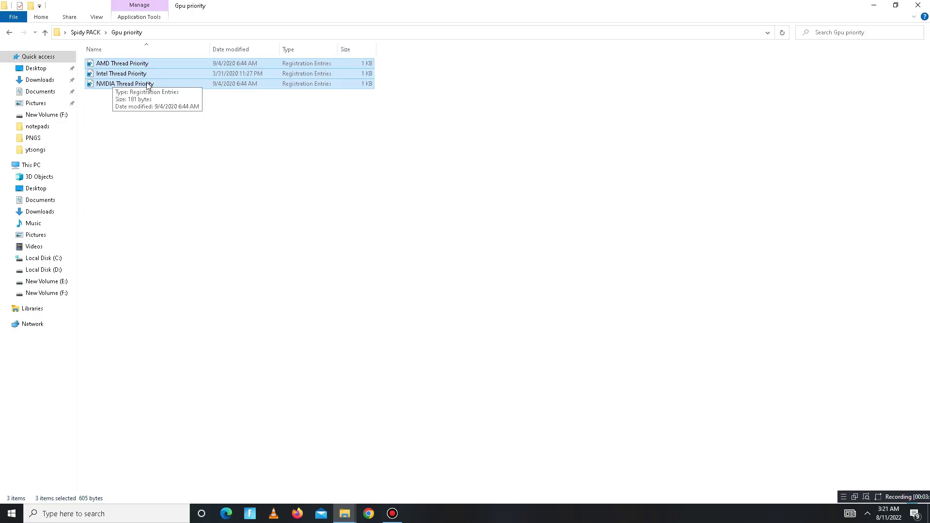
pyautogui.click(9, 33)
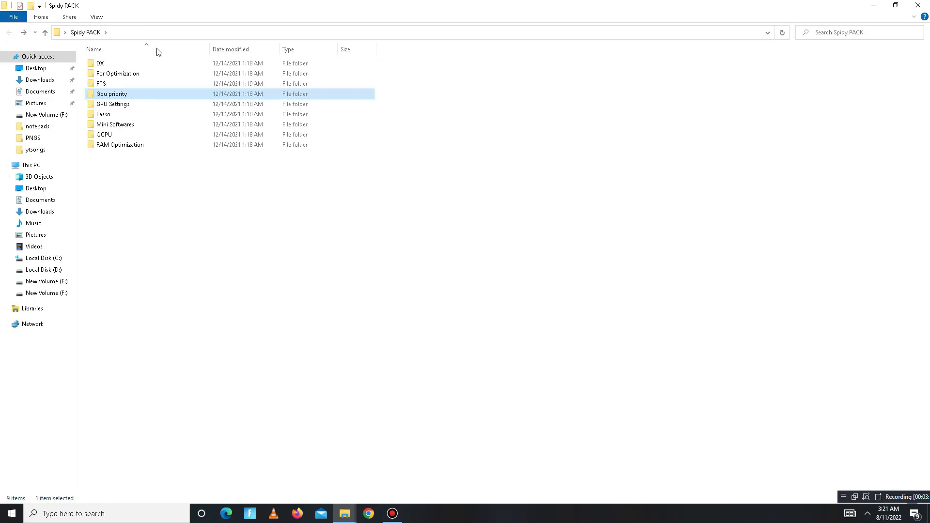
# Step: View the AMD 3 settings image and the Intel settings image in GPU Settings
pyautogui.doubleClick(124, 107)
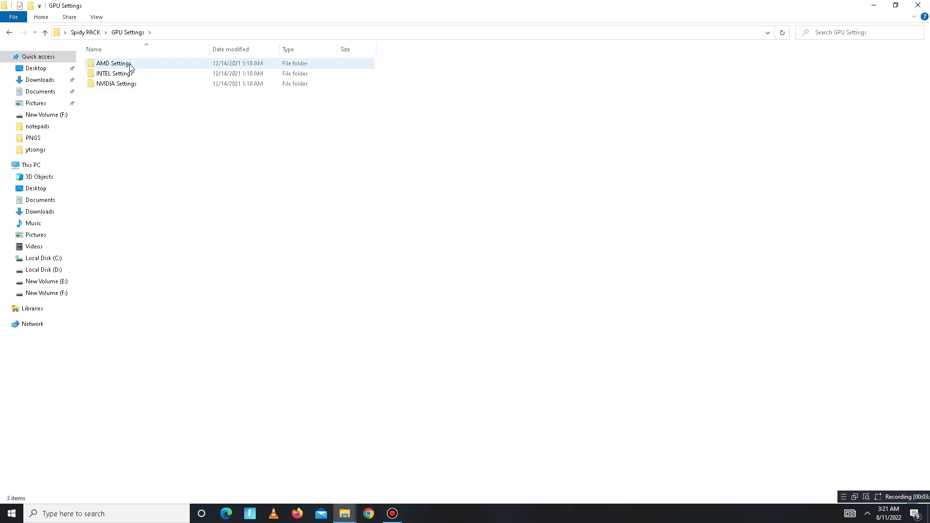
pyautogui.doubleClick(130, 67)
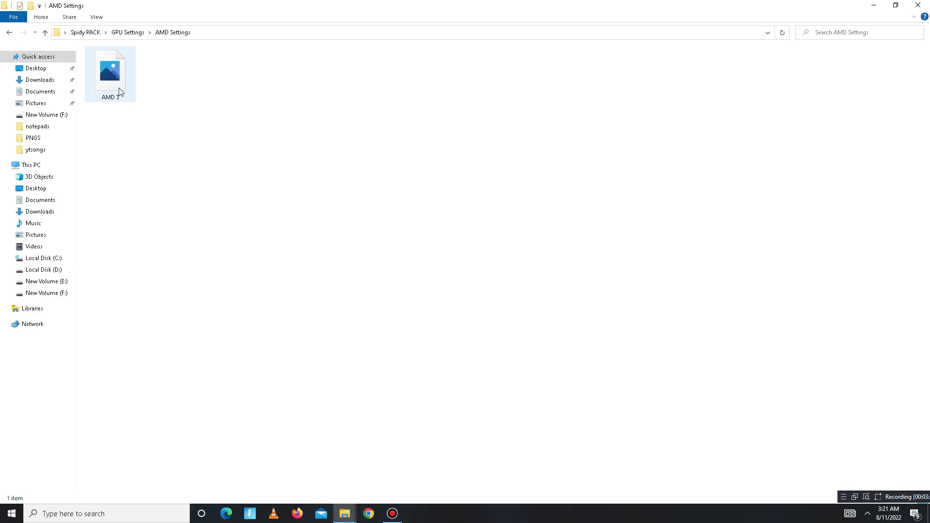
pyautogui.doubleClick(121, 83)
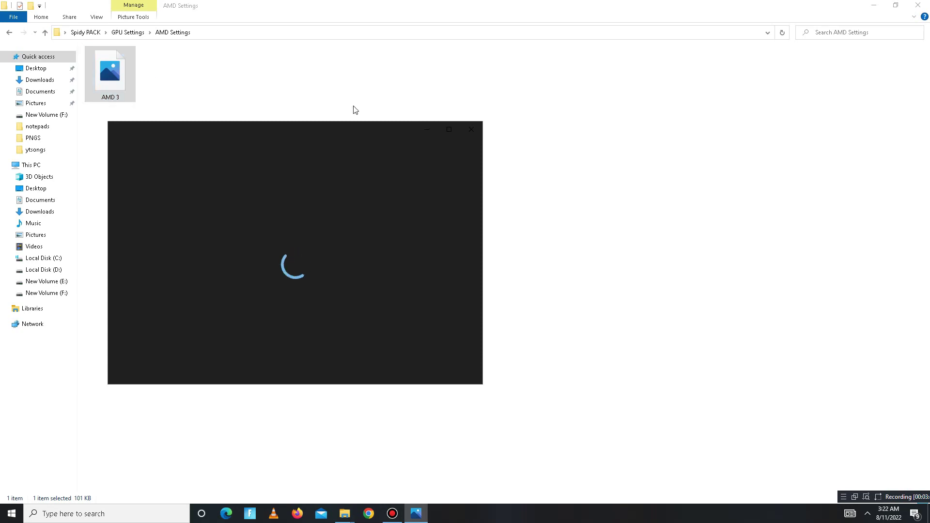
pyautogui.click(471, 130)
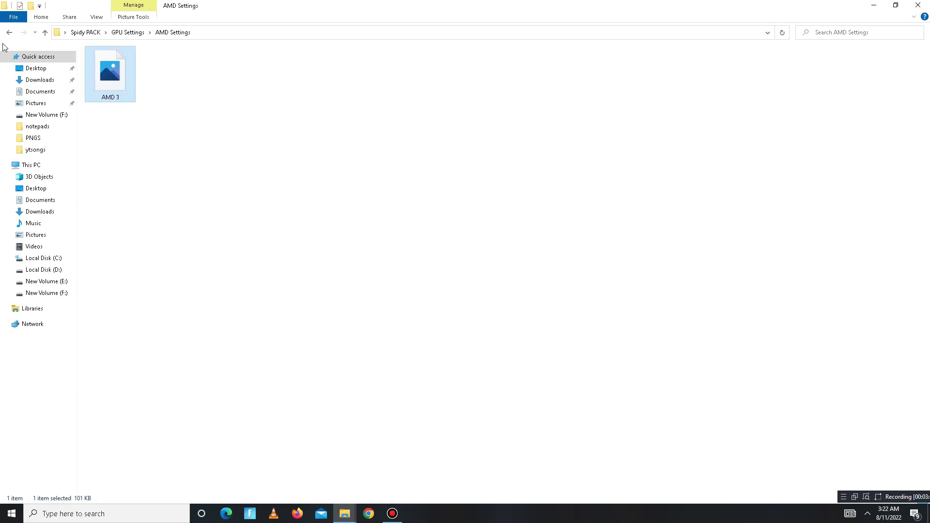
pyautogui.click(9, 32)
pyautogui.doubleClick(125, 74)
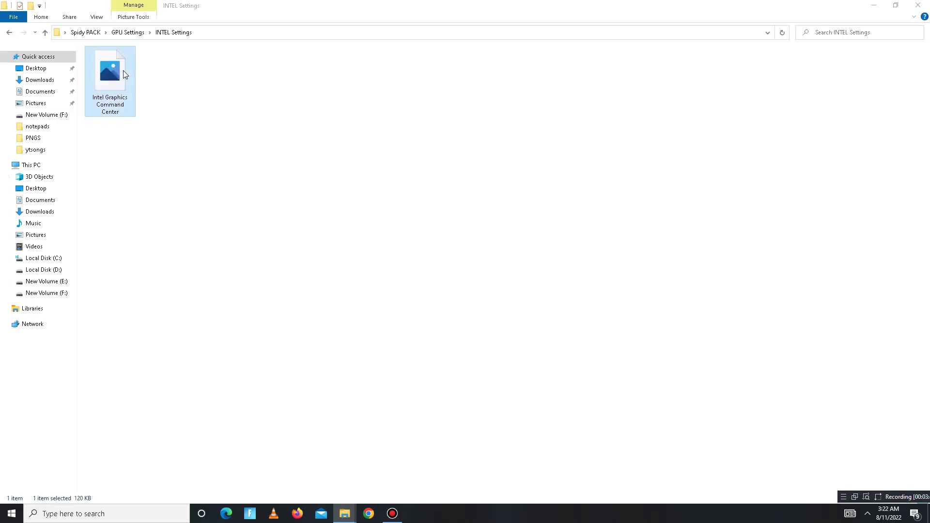
pyautogui.click(471, 129)
pyautogui.click(9, 32)
# Step: Merge NVIDIA's Unhide SILK Smoothness tweak into the registry and return to Spidy PACK
pyautogui.doubleClick(123, 85)
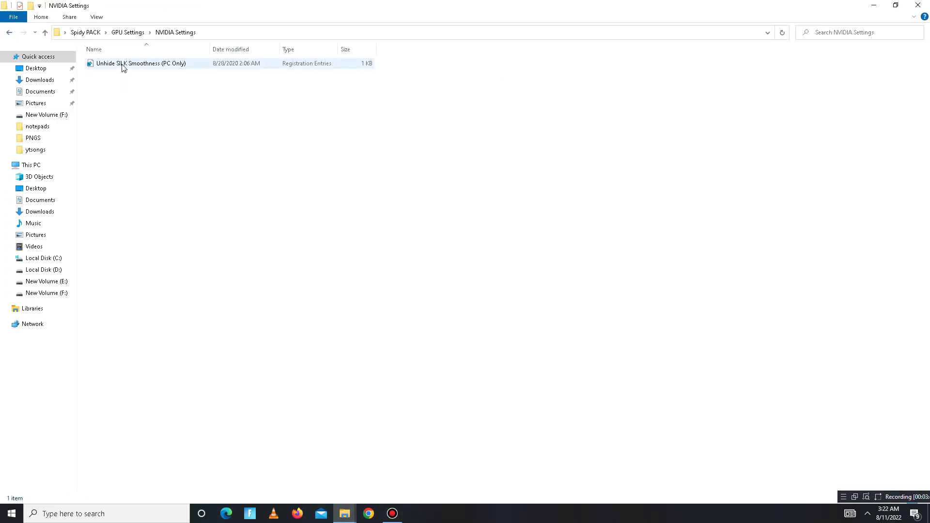
pyautogui.doubleClick(122, 66)
pyautogui.click(539, 272)
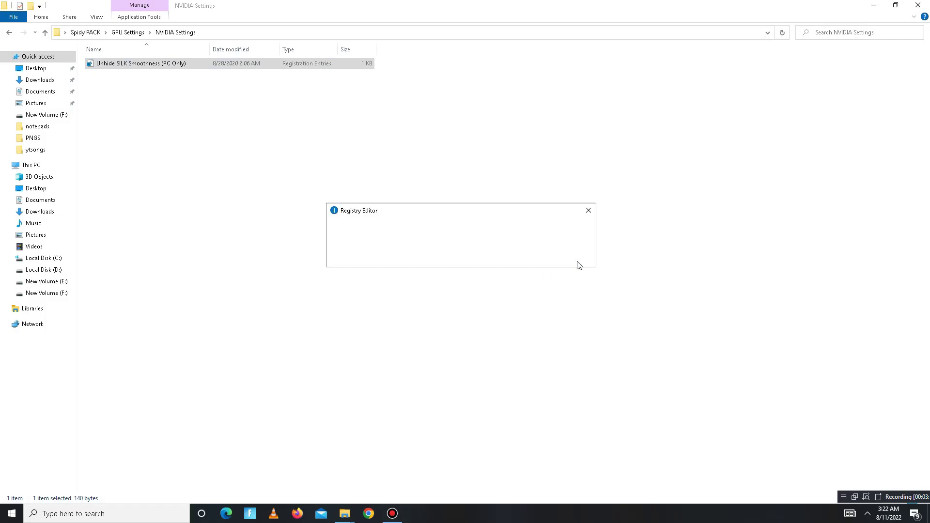
pyautogui.click(574, 258)
pyautogui.click(8, 33)
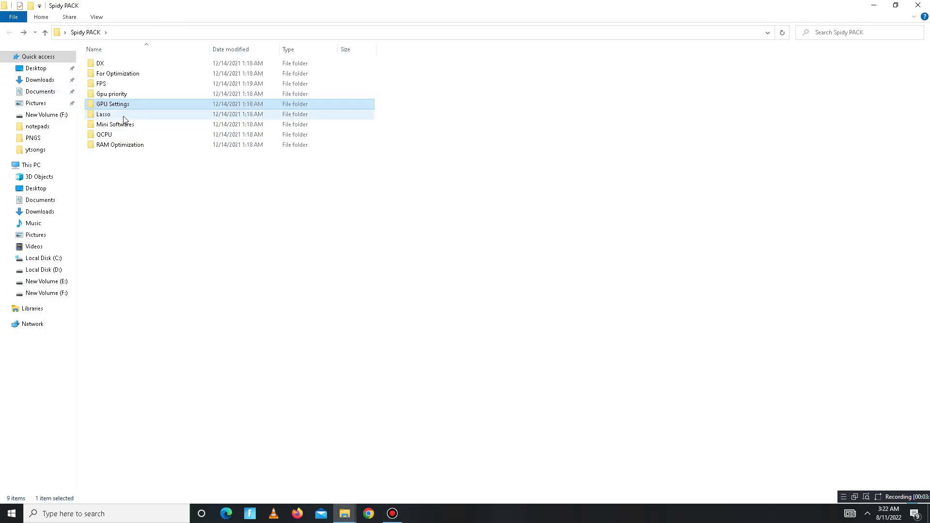
# Step: Browse the Lasso folder's Process Lasso archive and activator down to the Setup folder
pyautogui.doubleClick(123, 117)
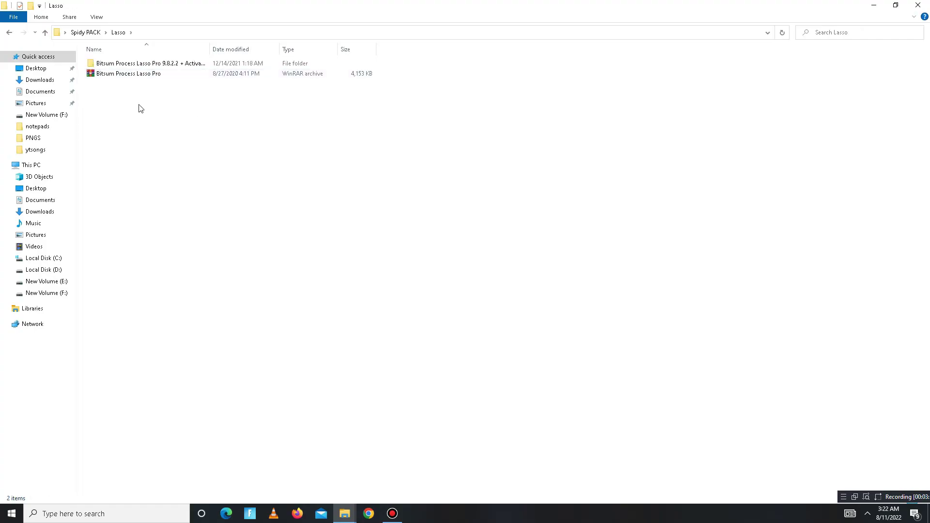
pyautogui.click(140, 75)
pyautogui.rightClick(140, 74)
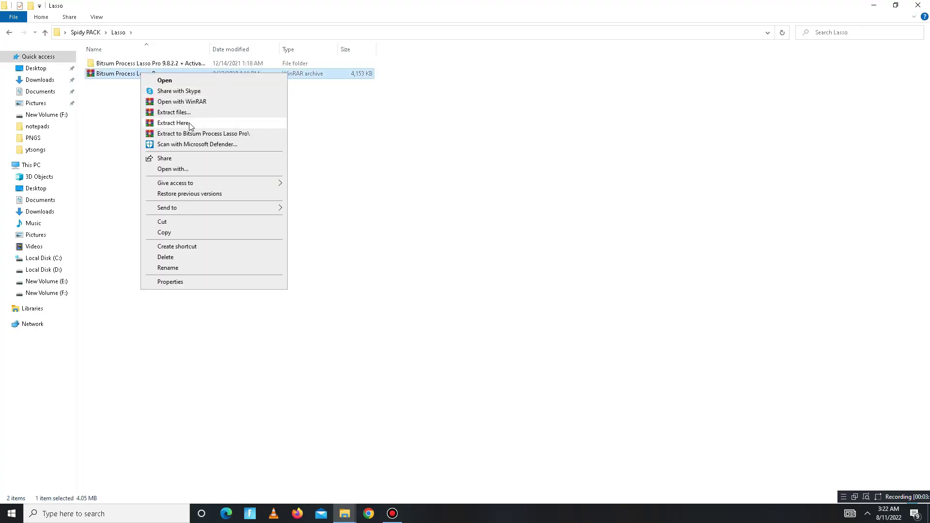
pyautogui.press('Escape')
pyautogui.doubleClick(155, 65)
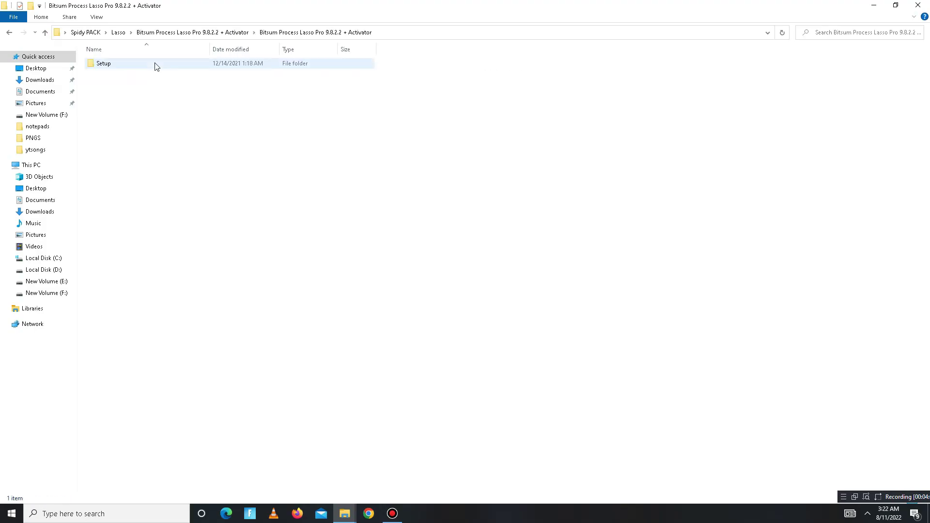
pyautogui.doubleClick(128, 67)
pyautogui.click(124, 74)
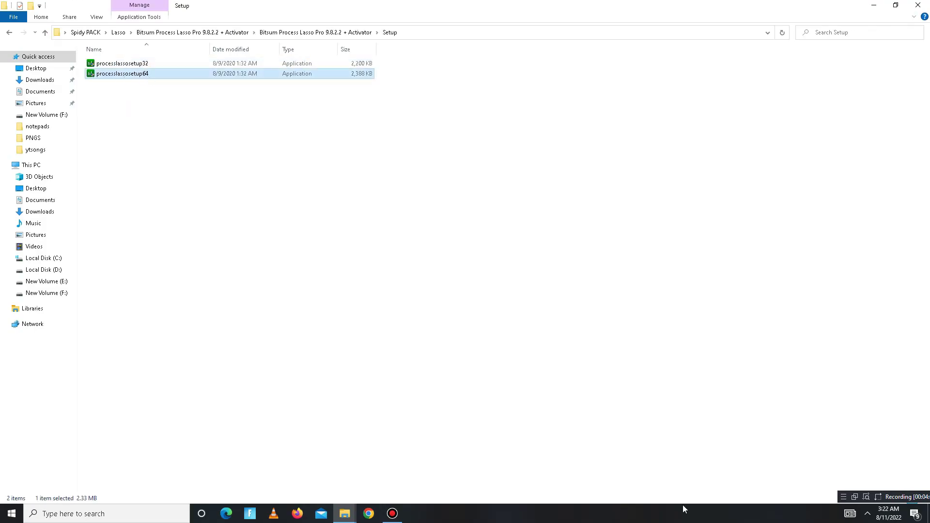
# Step: Open Process Lasso from the tray and check the High performance profile is active
pyautogui.click(867, 514)
pyautogui.click(897, 474)
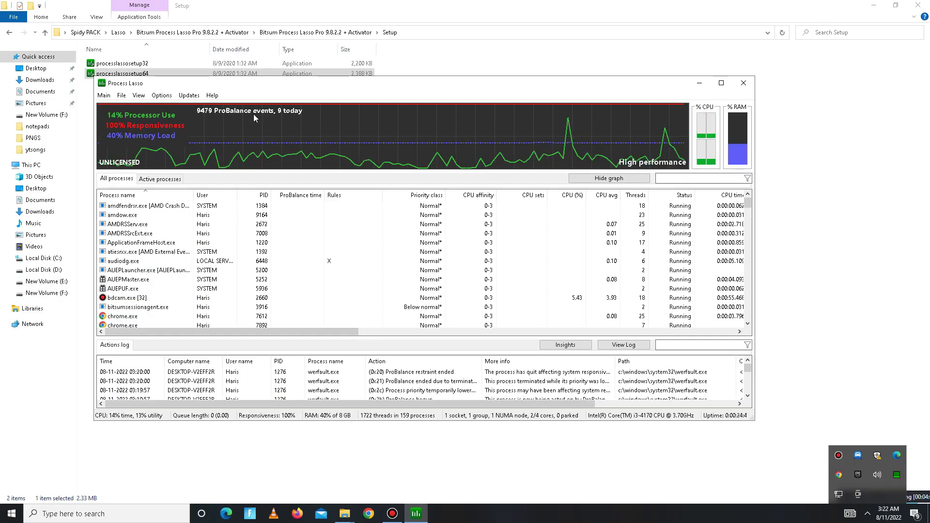
pyautogui.moveTo(230, 89); pyautogui.dragTo(244, 86)
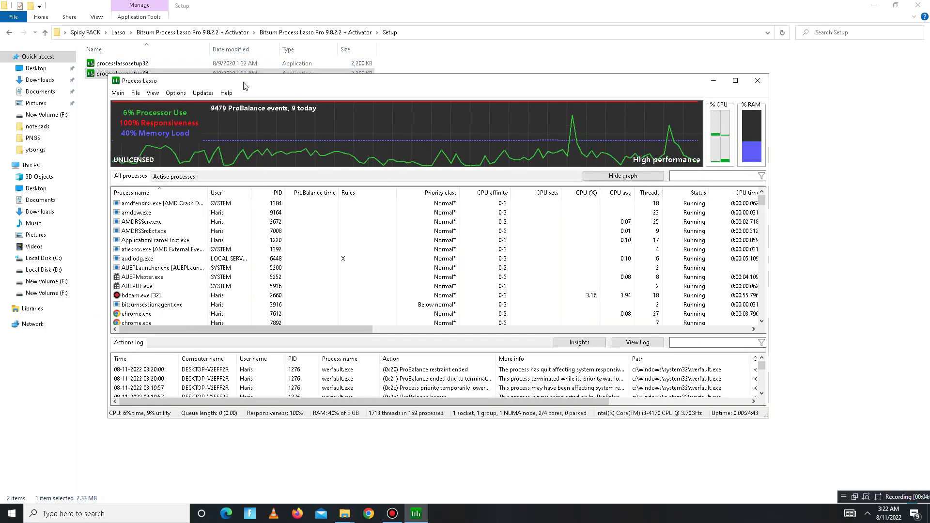
pyautogui.click(118, 93)
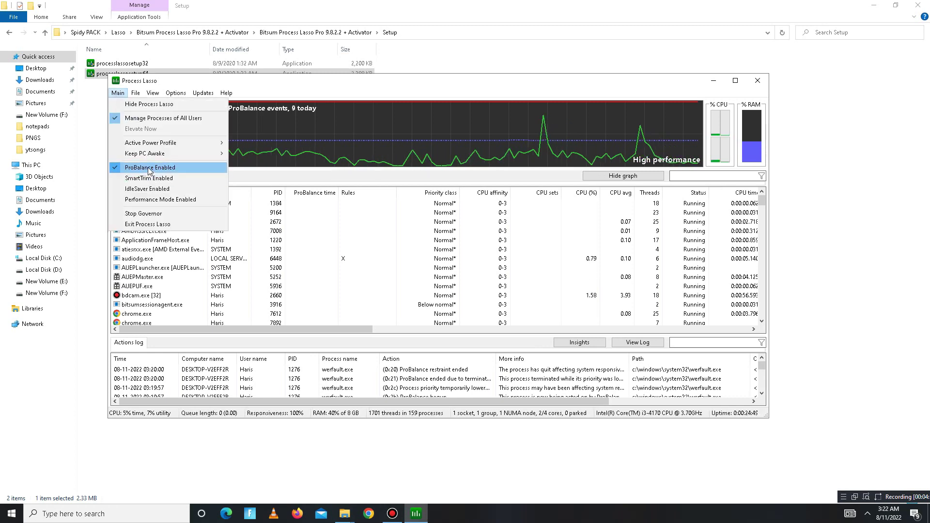
pyautogui.moveTo(150, 143)
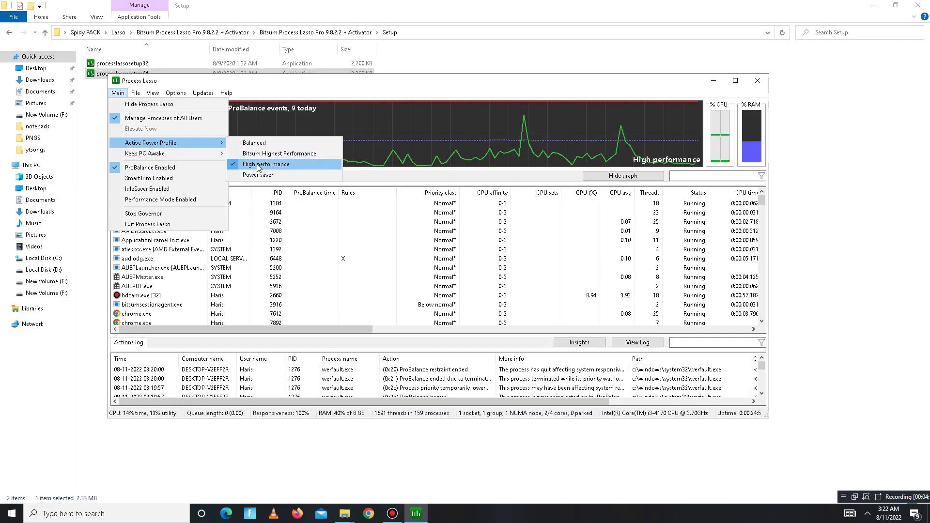
pyautogui.click(383, 153)
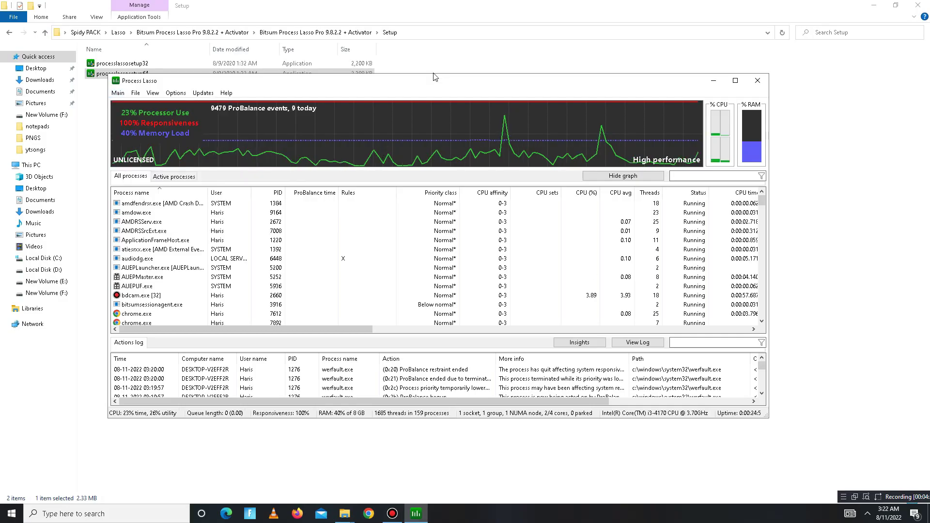
pyautogui.moveTo(434, 77); pyautogui.dragTo(366, 79)
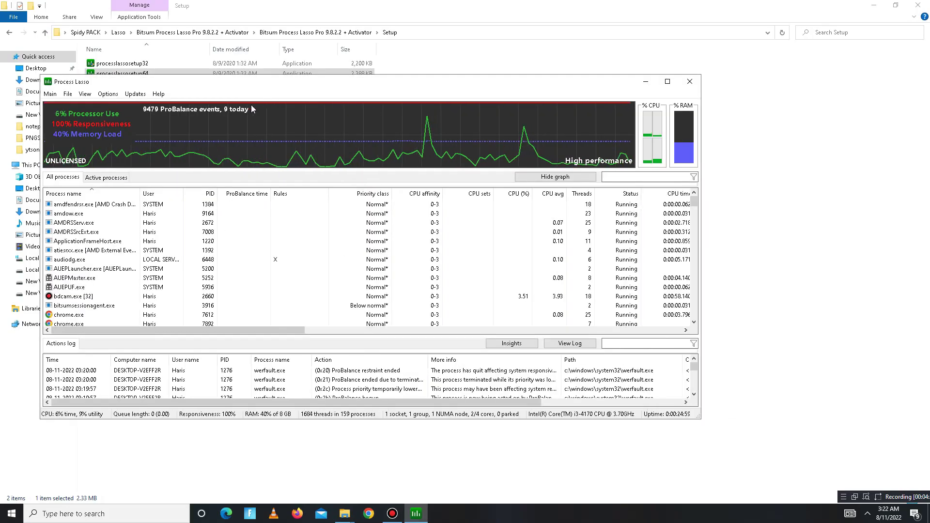
pyautogui.moveTo(279, 79); pyautogui.dragTo(304, 87)
# Step: Close Process Lasso and navigate to Spidy PACK > Mini Softwares > ISLC
pyautogui.click(713, 90)
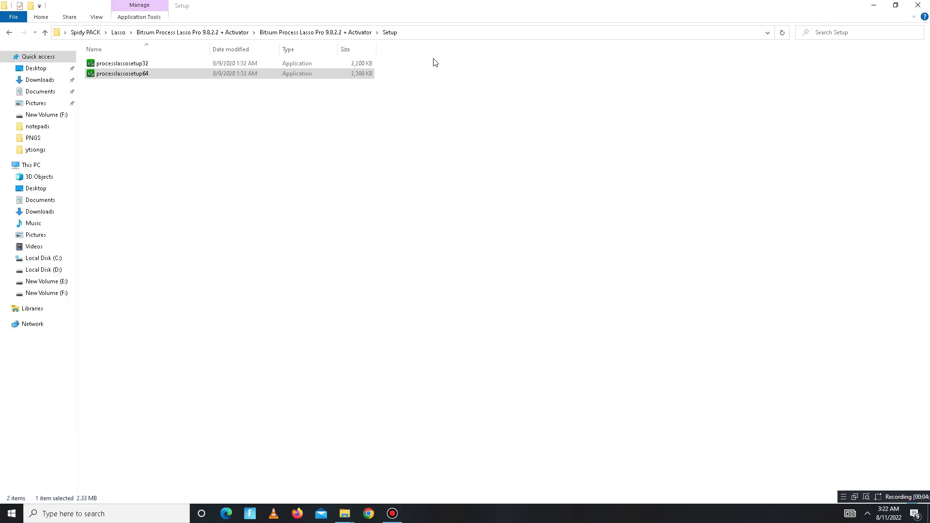
pyautogui.click(10, 34)
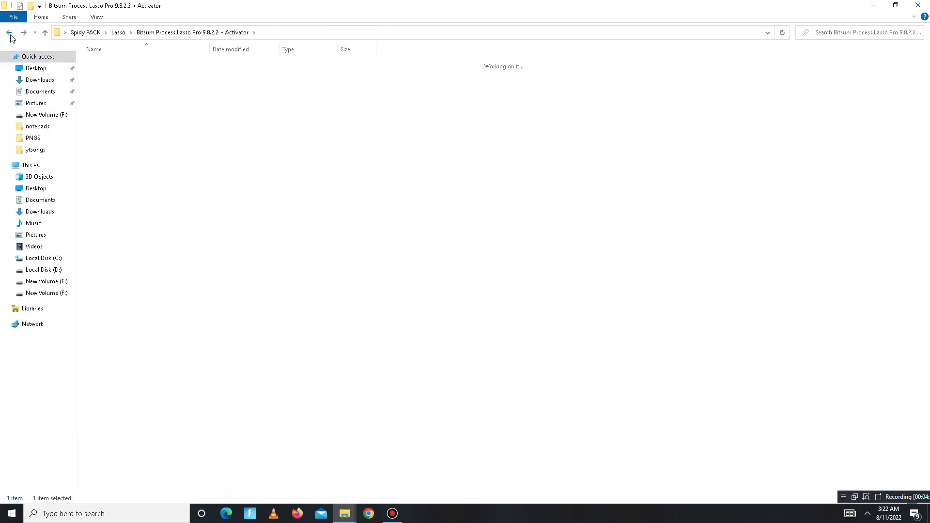
pyautogui.click(10, 34)
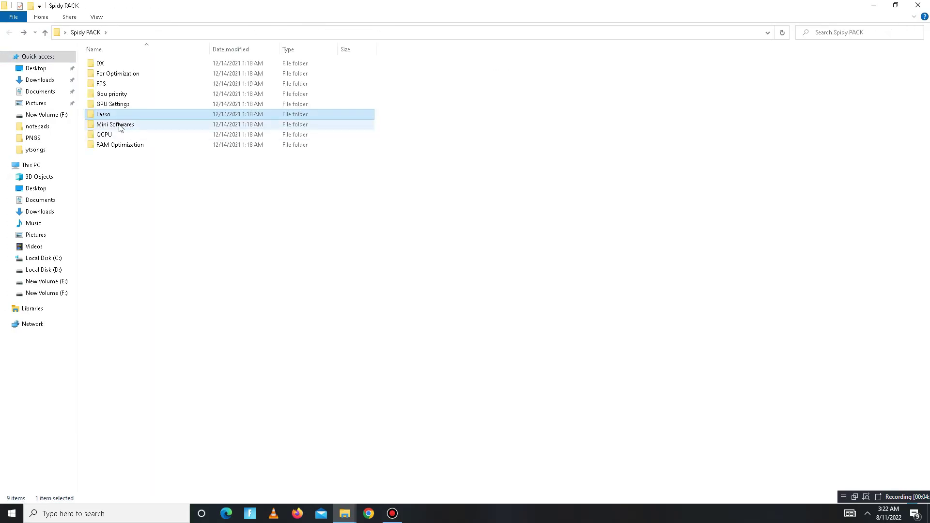
pyautogui.doubleClick(118, 124)
pyautogui.hotkey('ctrl', 'a')
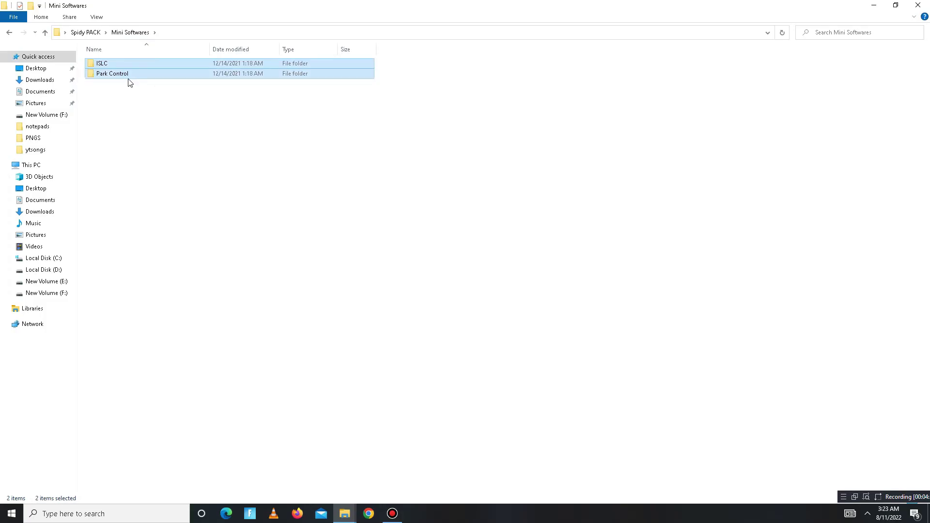
pyautogui.click(101, 64)
pyautogui.doubleClick(108, 68)
# Step: Read the ISLC Instructions file, then launch Intelligent standby list cleaner
pyautogui.doubleClick(108, 66)
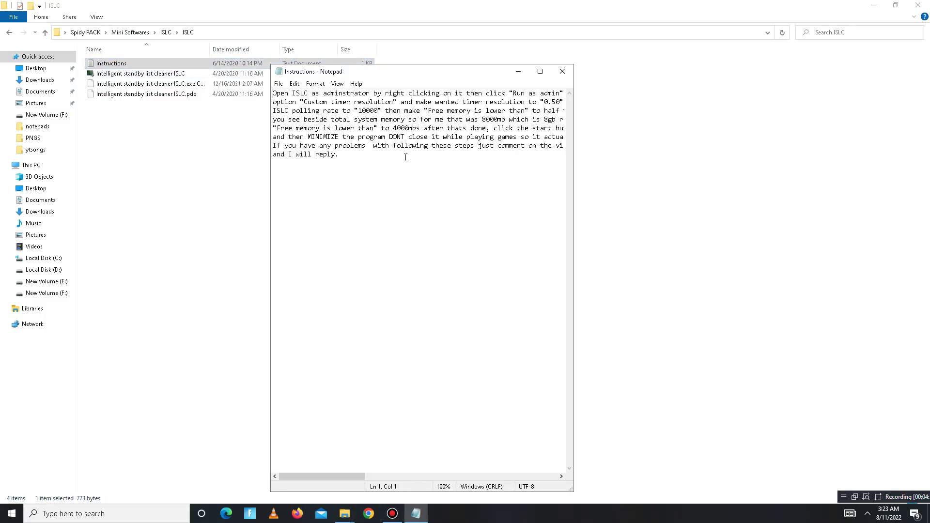
pyautogui.hotkey('ctrl', 'a')
pyautogui.click(557, 77)
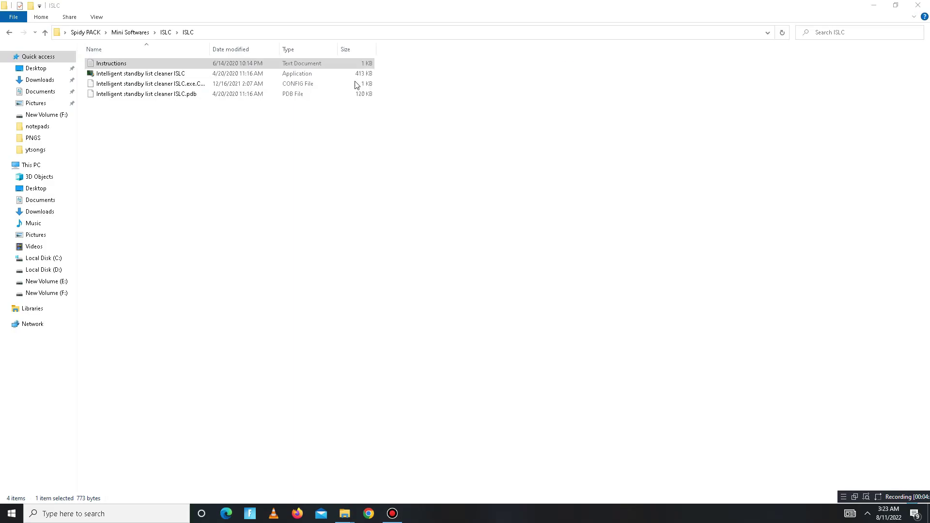
pyautogui.click(165, 75)
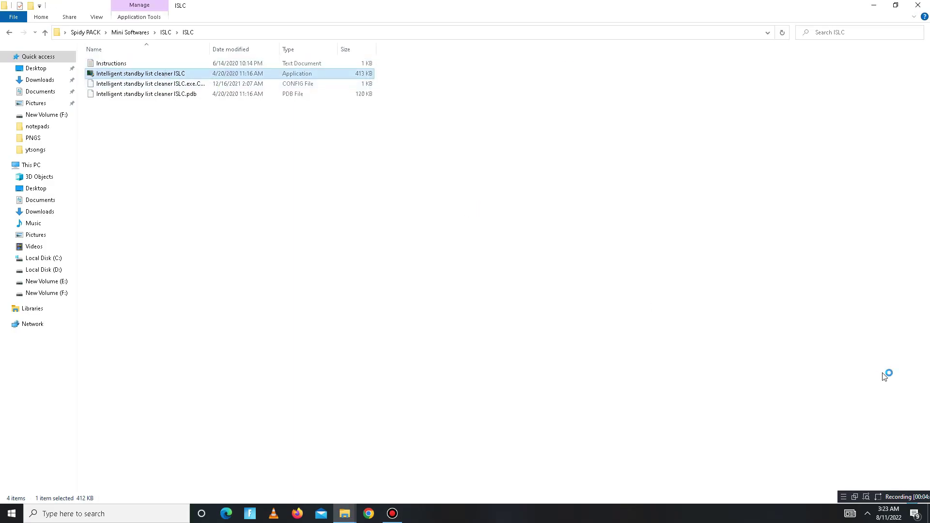
# Step: Move the Process Lasso icon from hidden icons into the visible tray
pyautogui.click(867, 514)
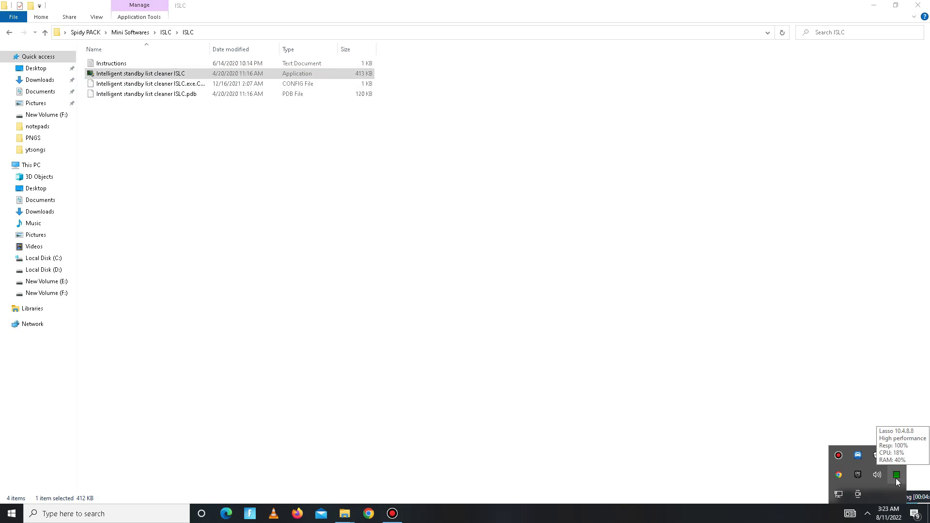
pyautogui.moveTo(896, 477); pyautogui.dragTo(870, 514)
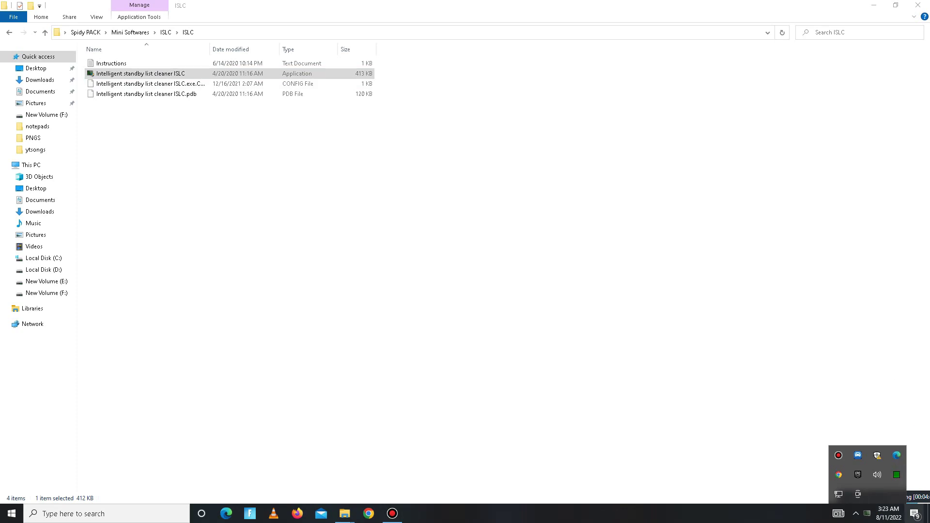
pyautogui.click(869, 514)
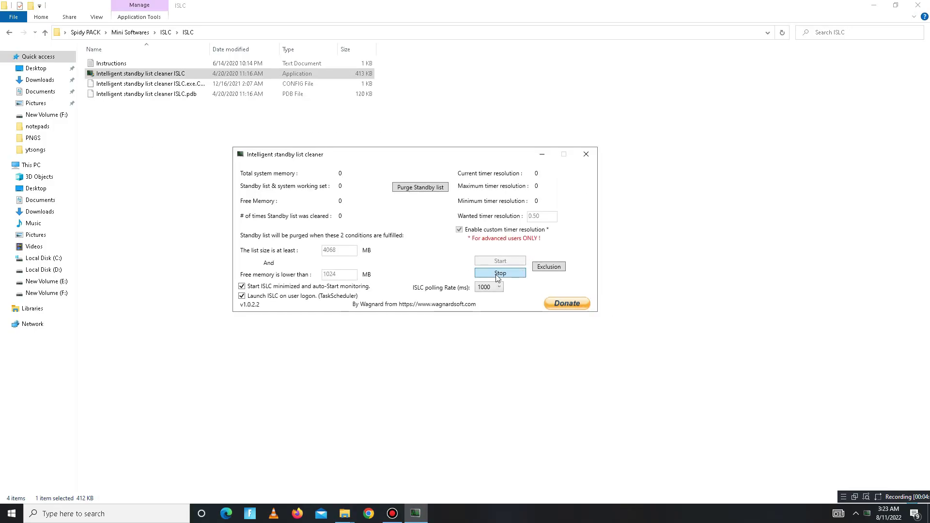
# Step: Restart ISLC monitoring with a 0.50 ms wanted timer resolution, then close it
pyautogui.click(499, 274)
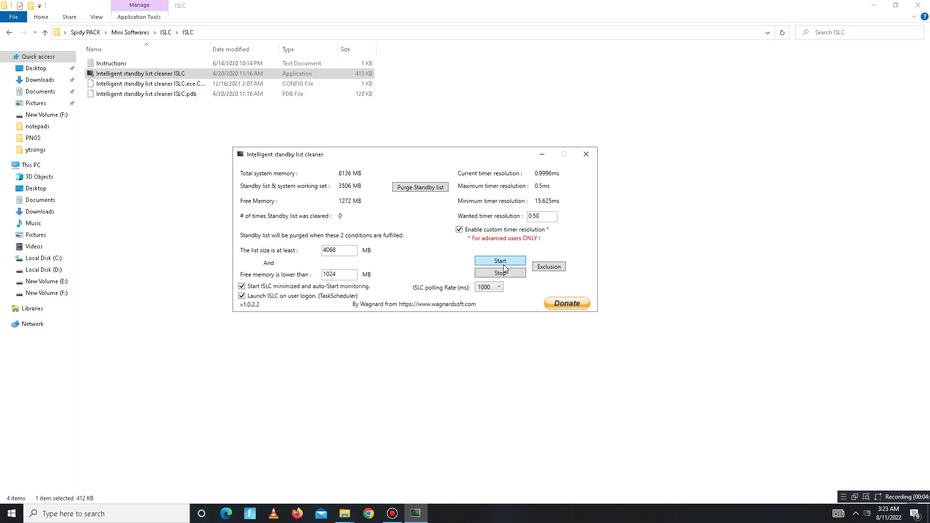
pyautogui.click(342, 251)
pyautogui.hotkey('ctrl', 'a')
pyautogui.press('Tab')
pyautogui.moveTo(450, 155); pyautogui.dragTo(399, 160)
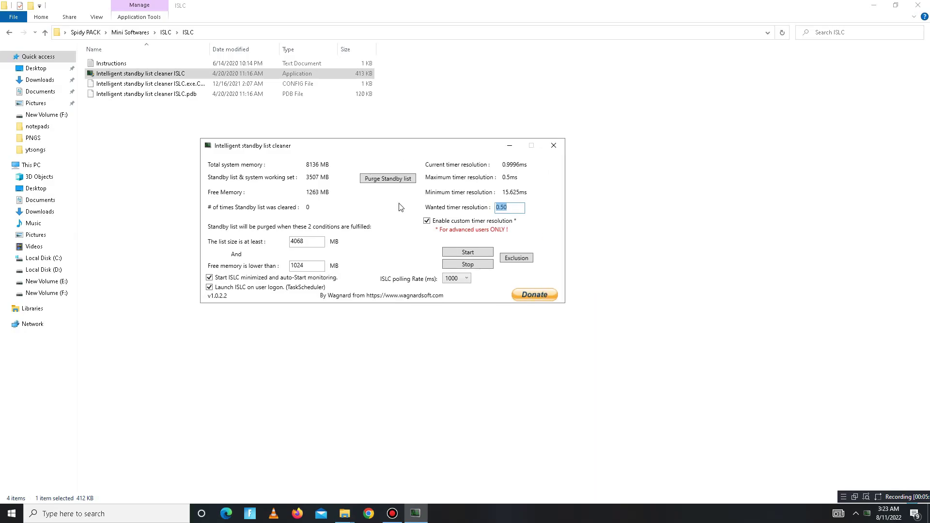
pyautogui.click(472, 252)
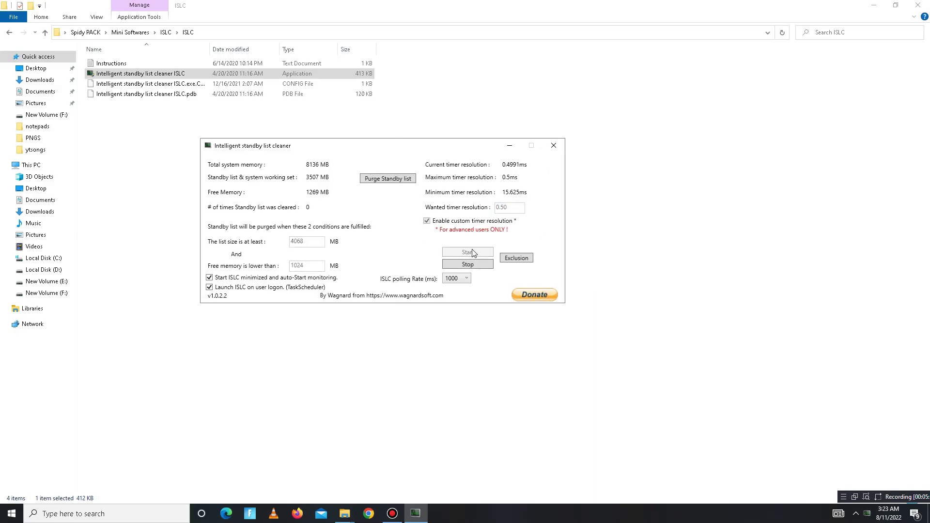
pyautogui.click(553, 145)
# Step: Run parkcontrolsetup64 from the Park Control folder
pyautogui.click(9, 32)
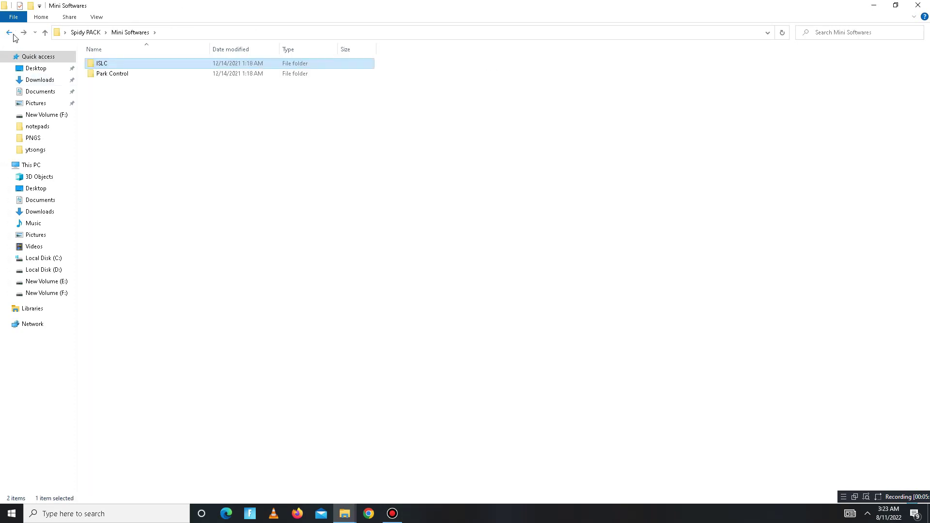
pyautogui.doubleClick(121, 74)
pyautogui.doubleClick(111, 67)
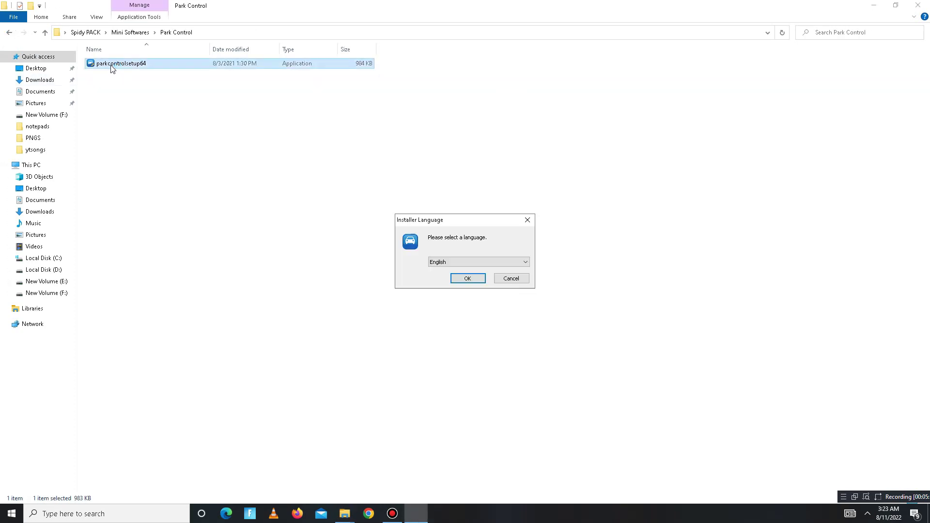
# Step: Cancel the installer, then make High performance active in ParkControl, apply, and click OK
pyautogui.click(527, 281)
pyautogui.click(867, 513)
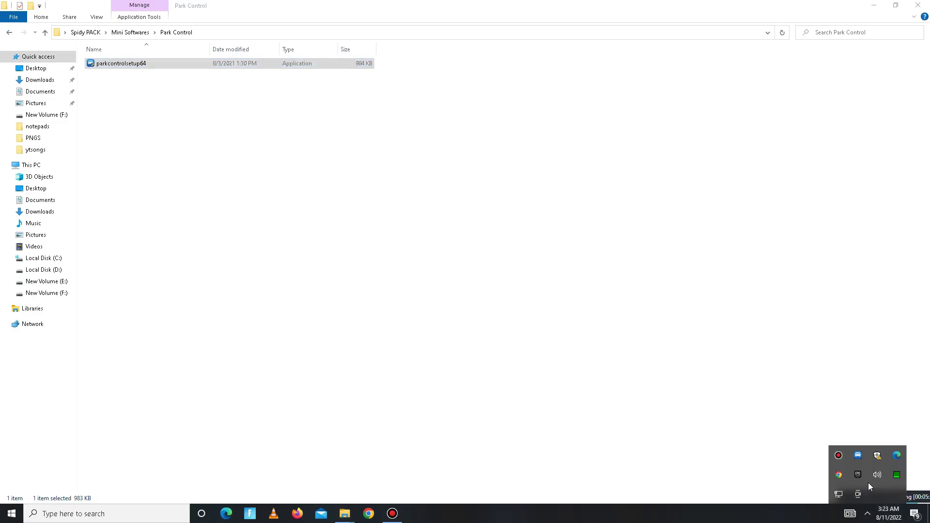
pyautogui.click(856, 457)
pyautogui.moveTo(415, 121); pyautogui.dragTo(326, 103)
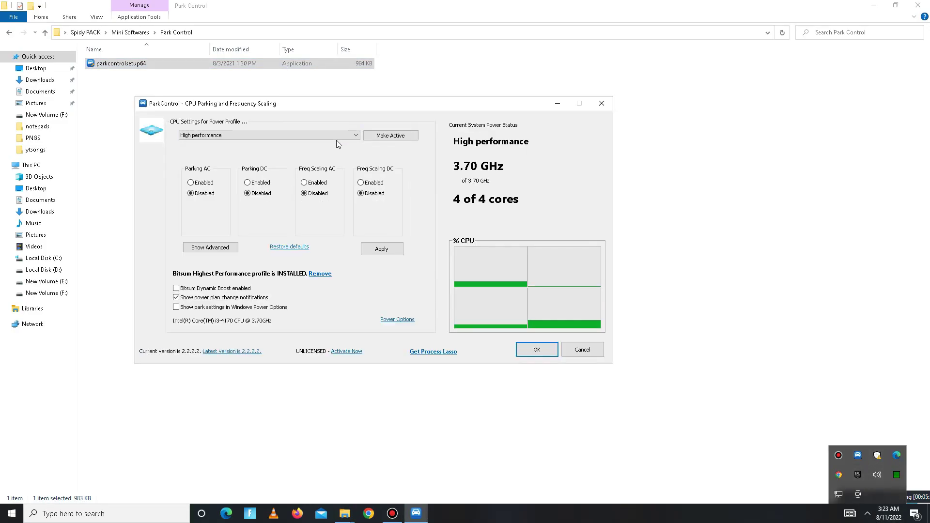
pyautogui.click(359, 137)
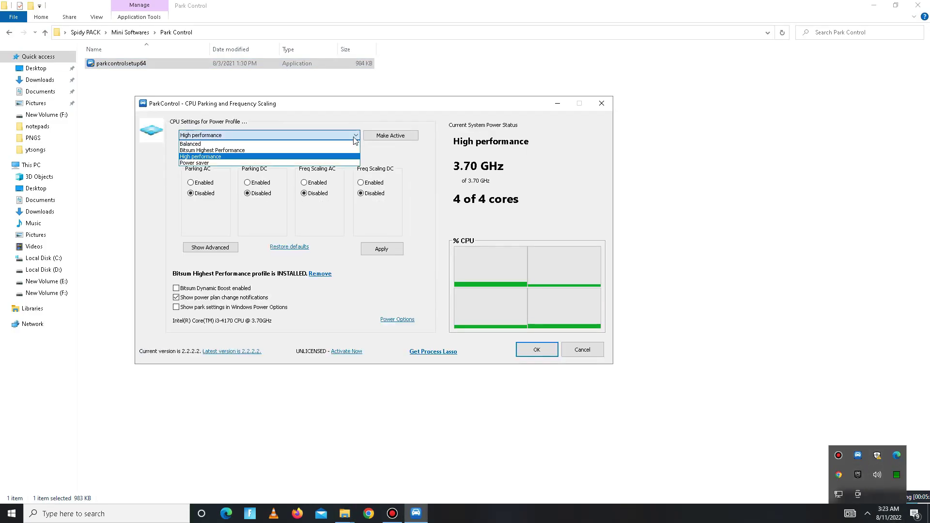
pyautogui.click(201, 157)
pyautogui.click(382, 137)
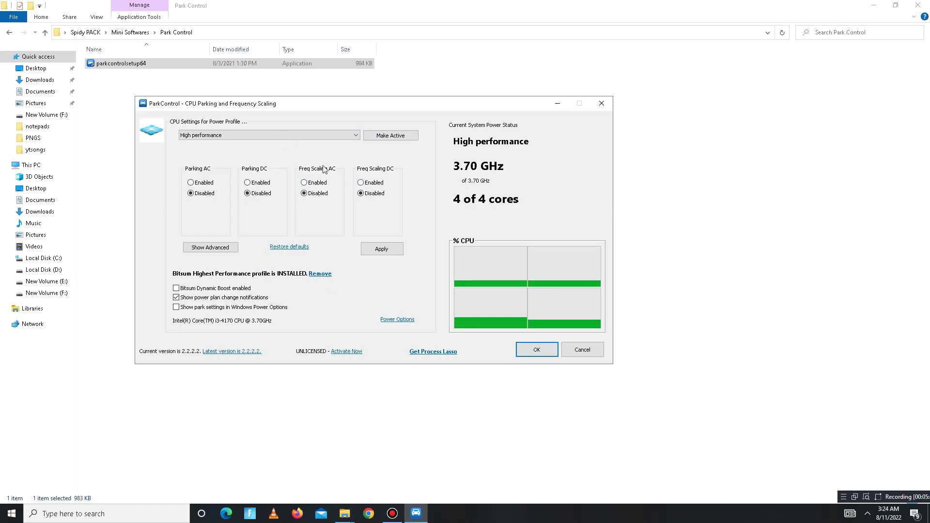
pyautogui.click(386, 248)
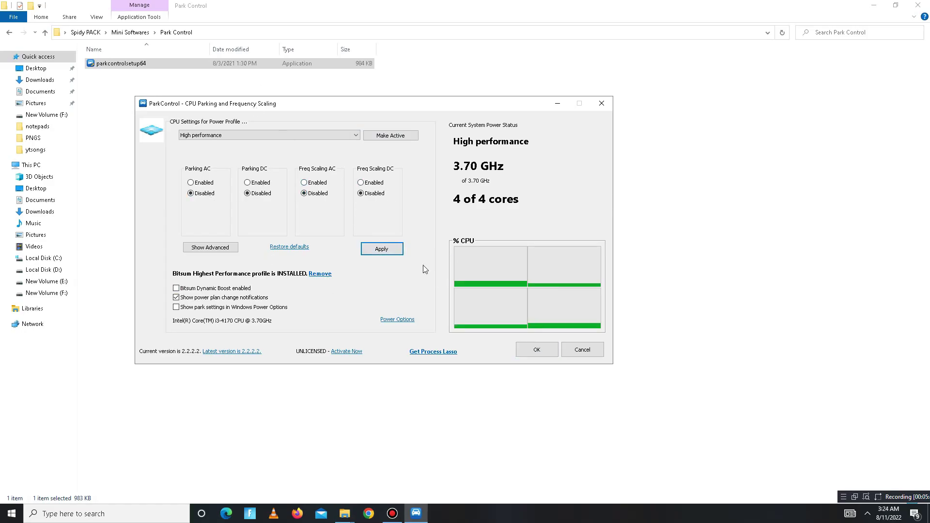
pyautogui.click(535, 352)
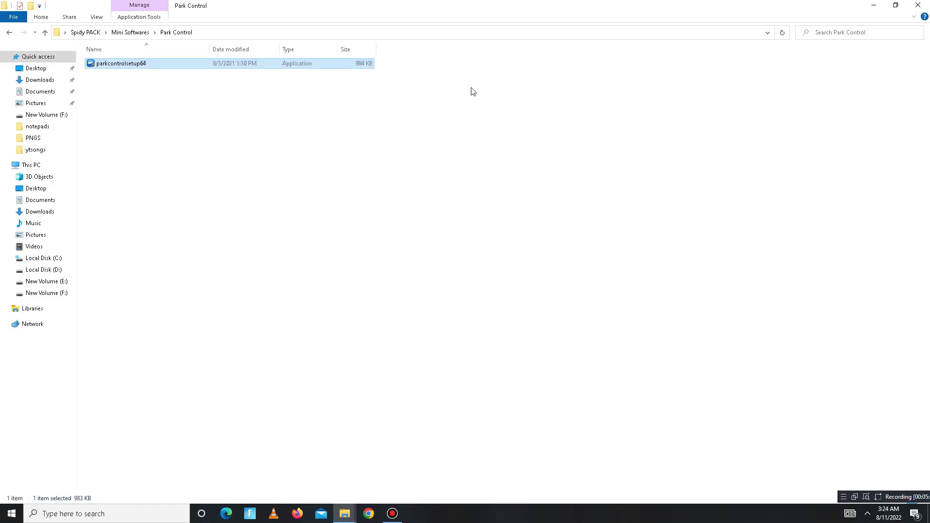
# Step: Run the QuickCpuSetup installer from the QCPU folder, then select the QuickCPU desktop shortcut
pyautogui.click(9, 32)
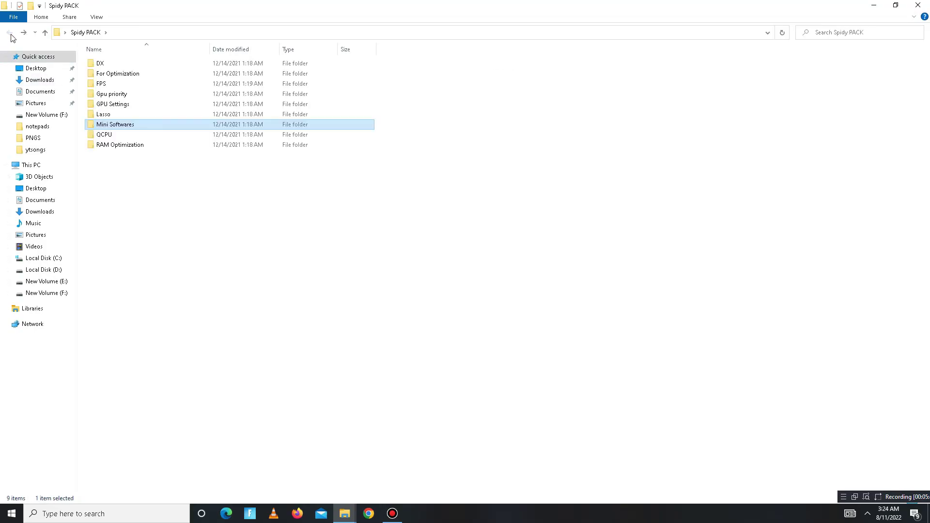
pyautogui.doubleClick(104, 134)
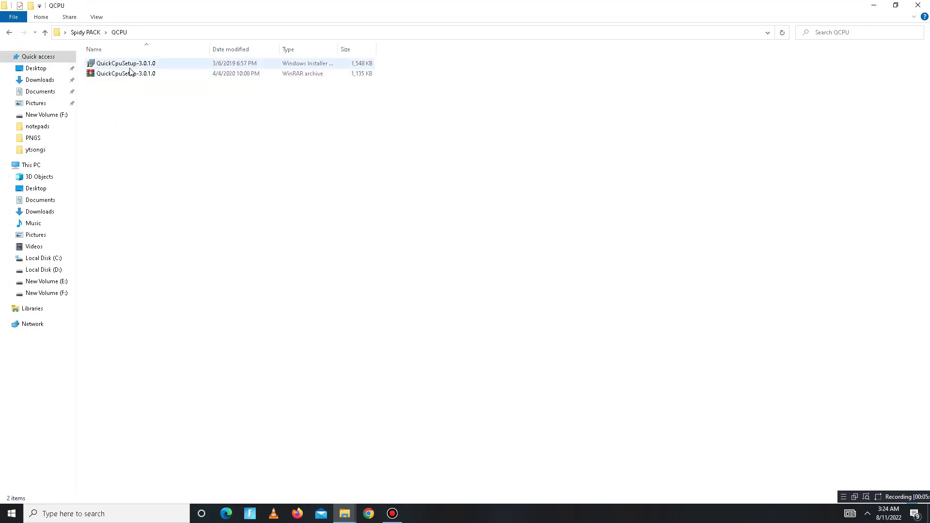
pyautogui.click(134, 73)
pyautogui.rightClick(138, 73)
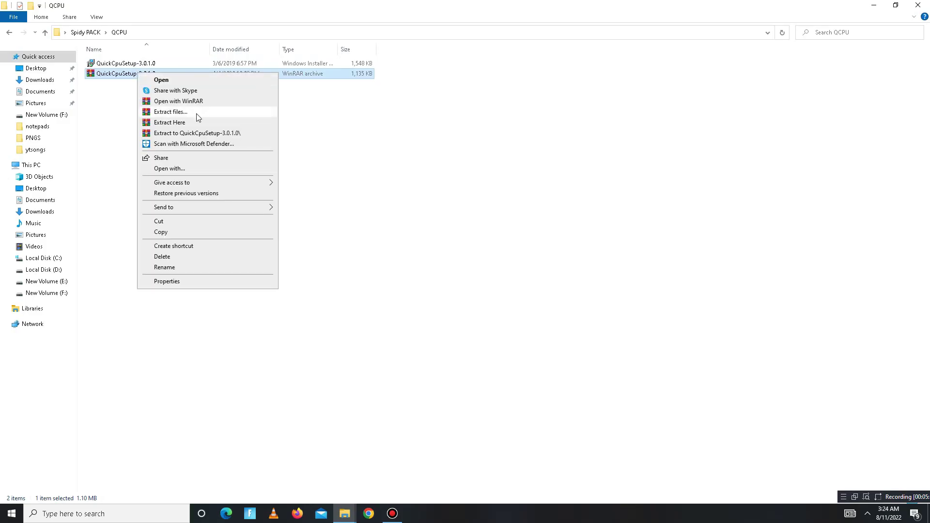
pyautogui.click(133, 65)
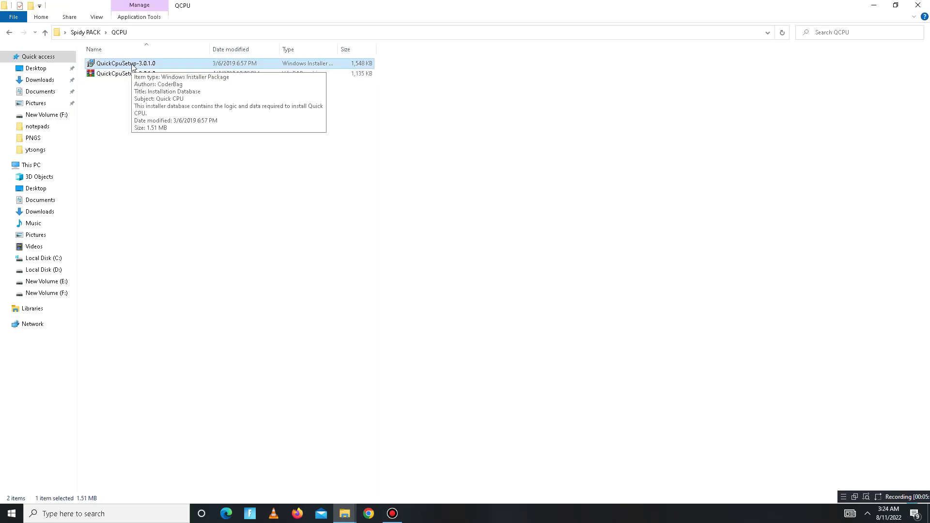
pyautogui.click(873, 6)
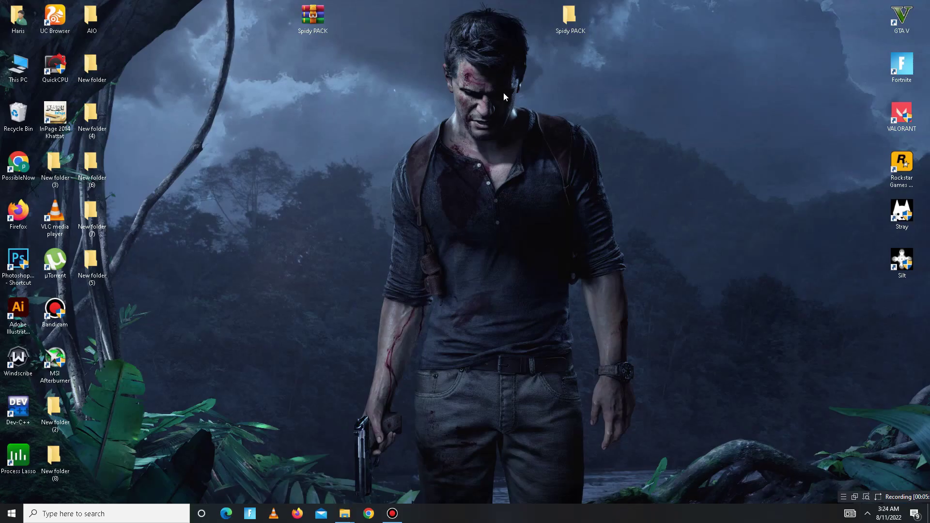
pyautogui.click(55, 72)
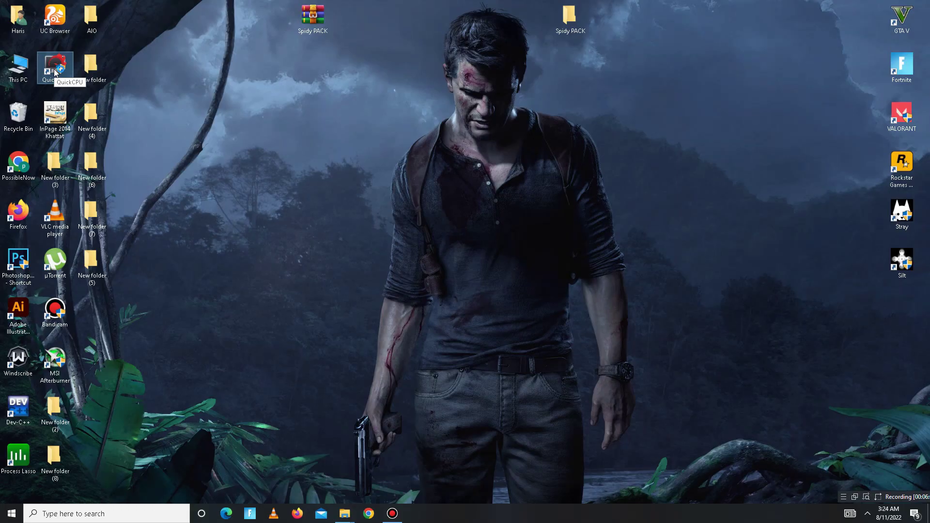
# Step: Launch Quick CPU, apply the High performance plan with all indexes at 100%, then close it
pyautogui.doubleClick(55, 71)
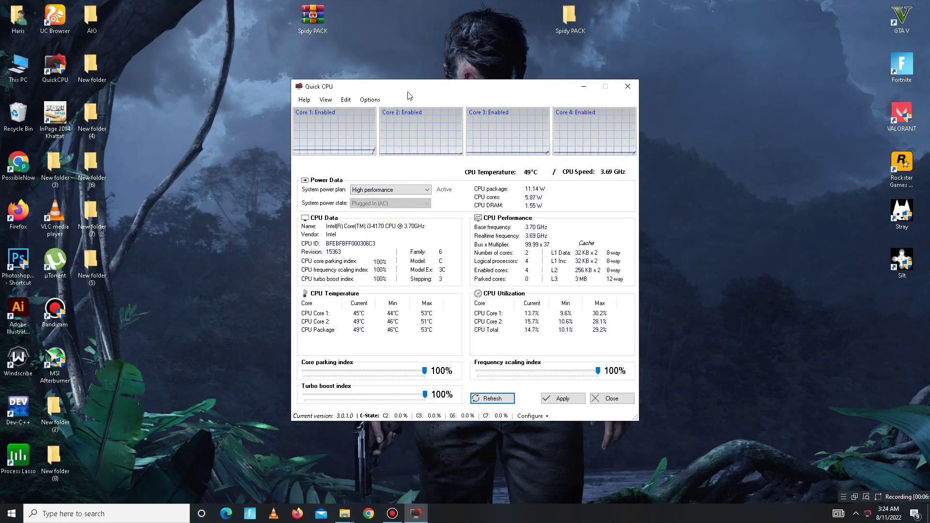
pyautogui.moveTo(408, 96); pyautogui.dragTo(392, 103)
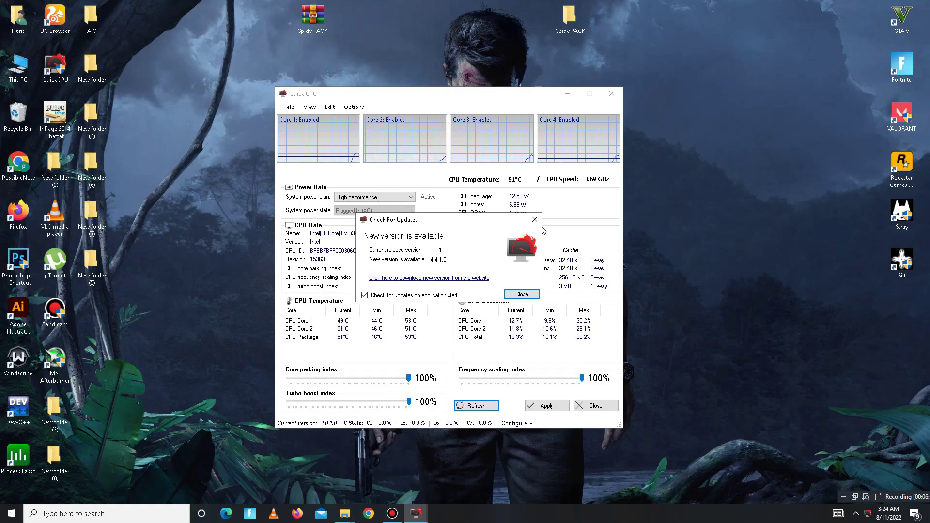
pyautogui.click(534, 221)
pyautogui.click(385, 197)
pyautogui.click(385, 197)
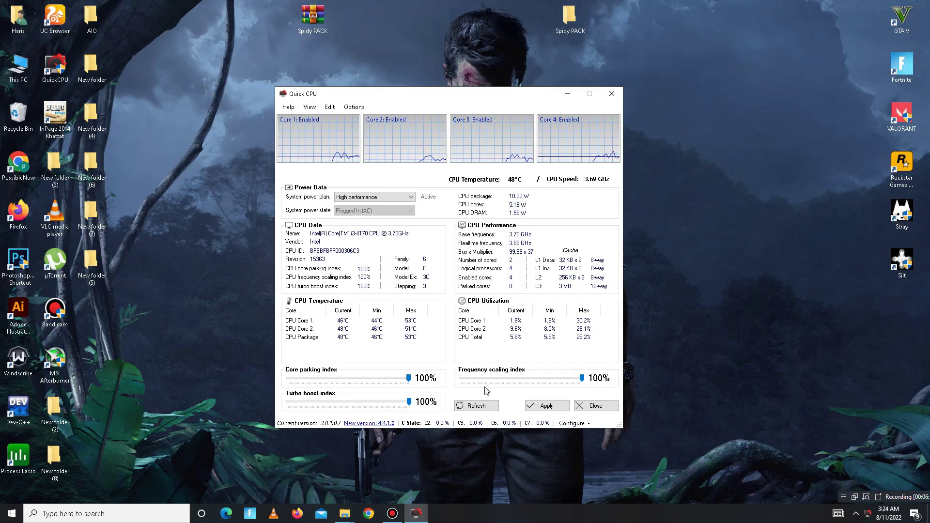
pyautogui.click(557, 410)
pyautogui.click(487, 288)
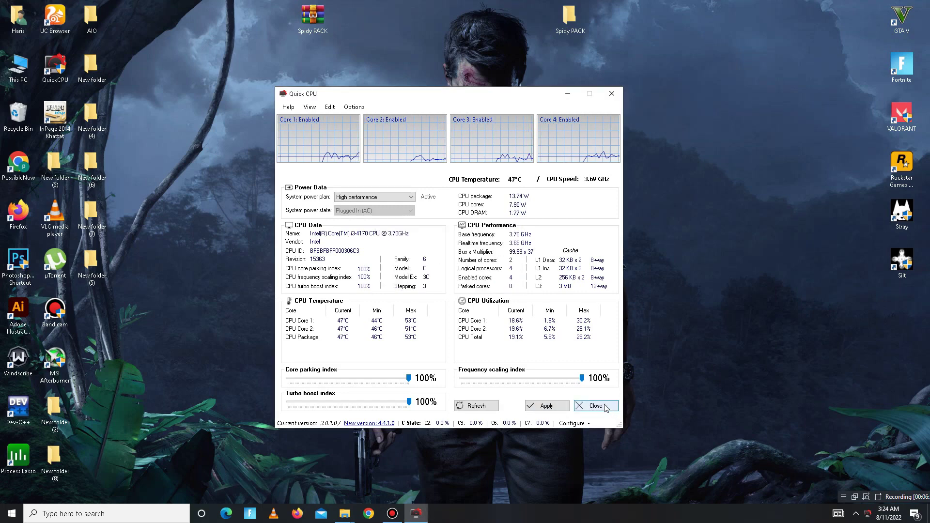
pyautogui.hotkey('alt', 'F4')
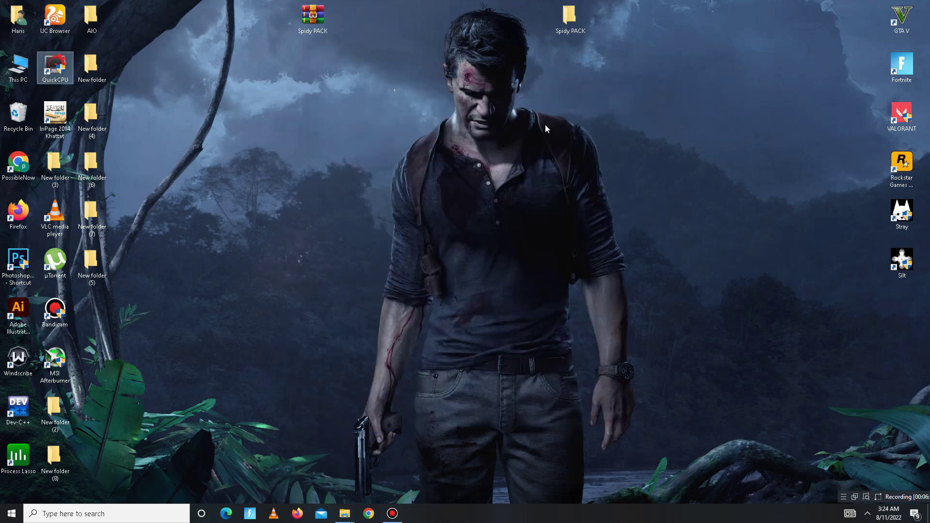
# Step: Merge the RAM Management registry tweak from the RAM Optimization folder
pyautogui.moveTo(344, 513)
pyautogui.click(382, 485)
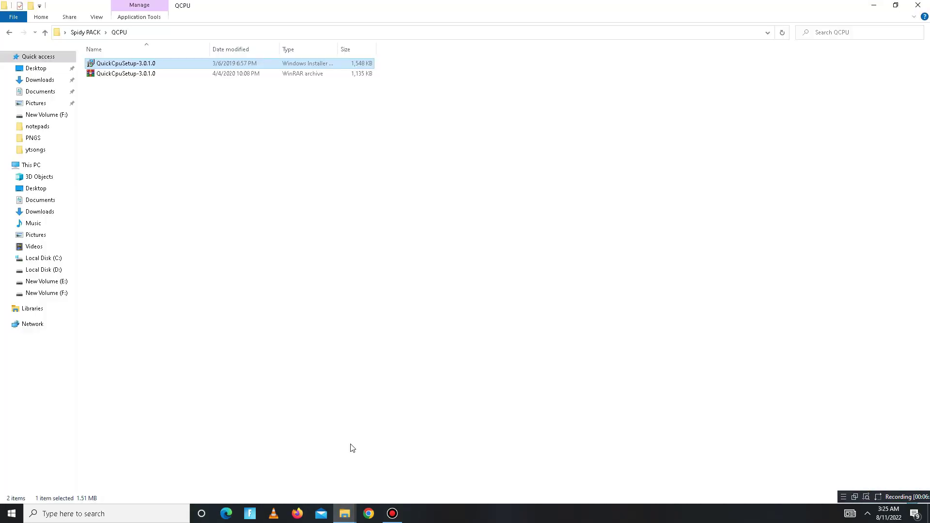
pyautogui.click(10, 33)
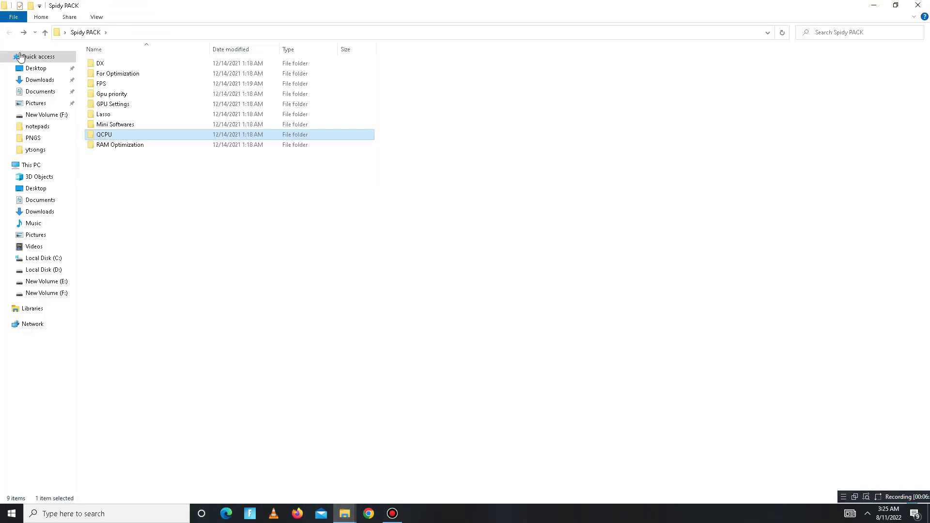
pyautogui.doubleClick(122, 145)
pyautogui.doubleClick(148, 74)
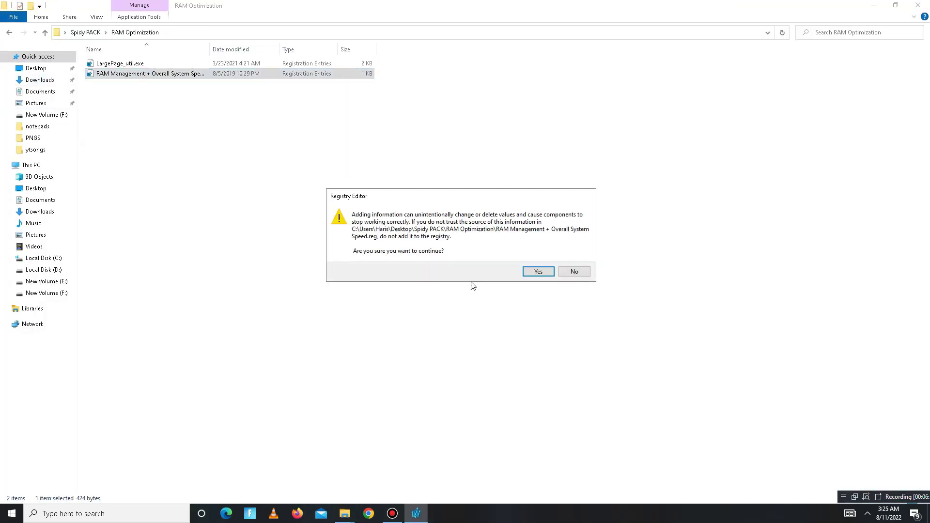
pyautogui.click(538, 271)
pyautogui.press('Return')
# Step: Merge the LargePage_util registry tweak, then return to the Spidy PACK folder
pyautogui.click(191, 65)
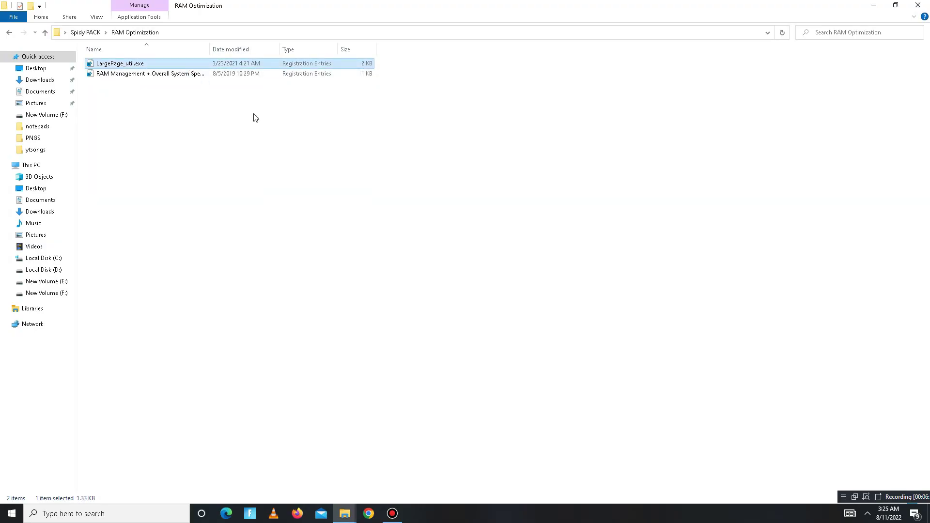
pyautogui.press('Return')
pyautogui.click(539, 269)
pyautogui.click(574, 257)
pyautogui.click(9, 34)
pyautogui.hotkey('ctrl', 'a')
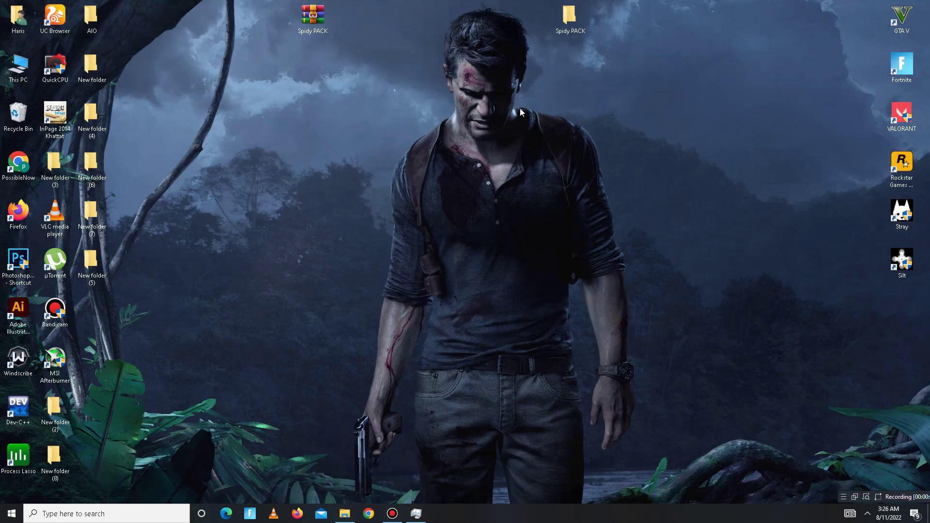
# Step: Open the Windows Prefetch folder via Run, granting access to it
pyautogui.press('super+r')
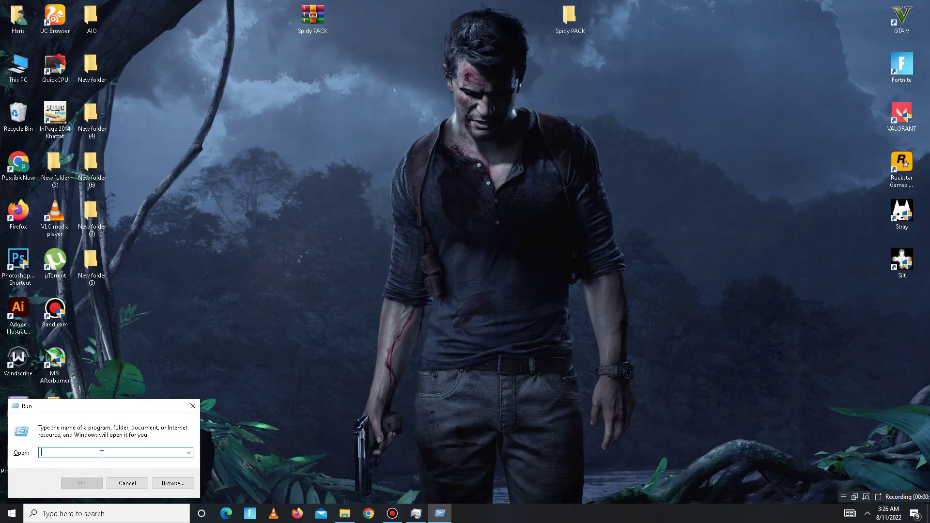
pyautogui.write('PREFETCH')
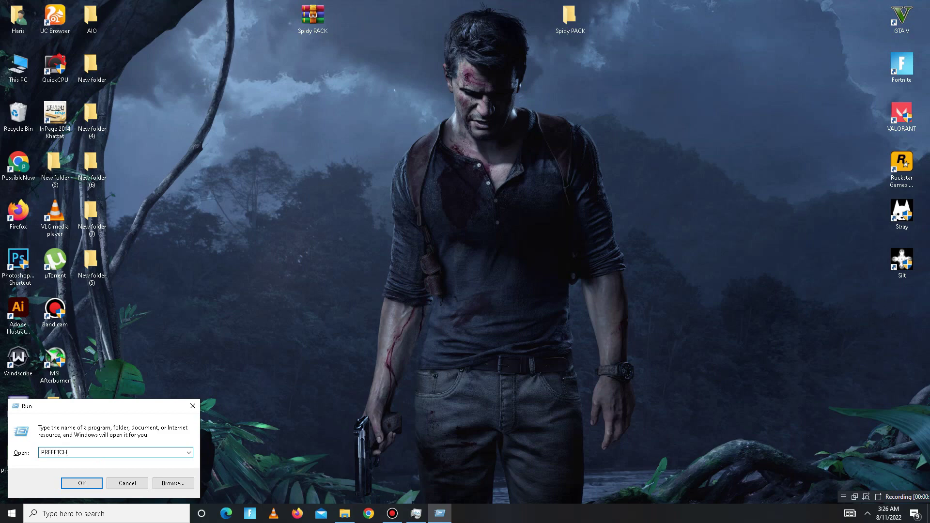
pyautogui.press('Return')
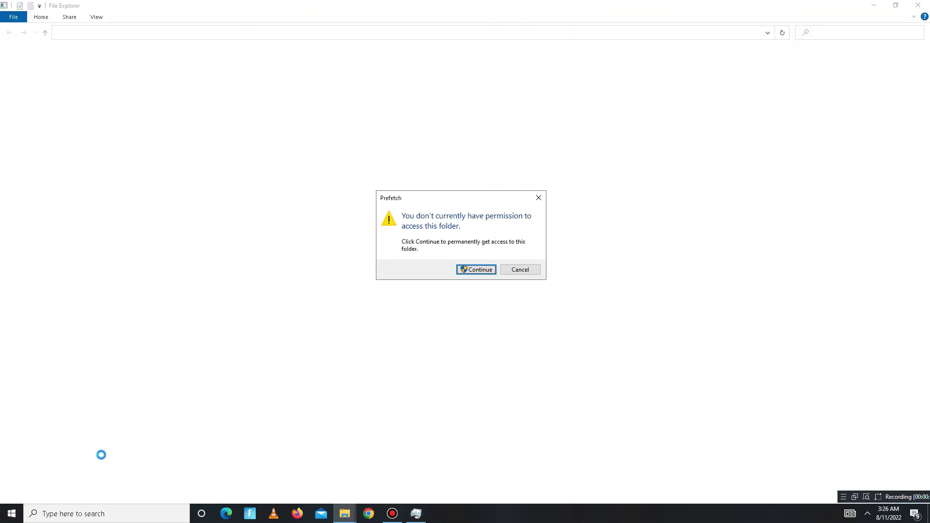
pyautogui.press('Return')
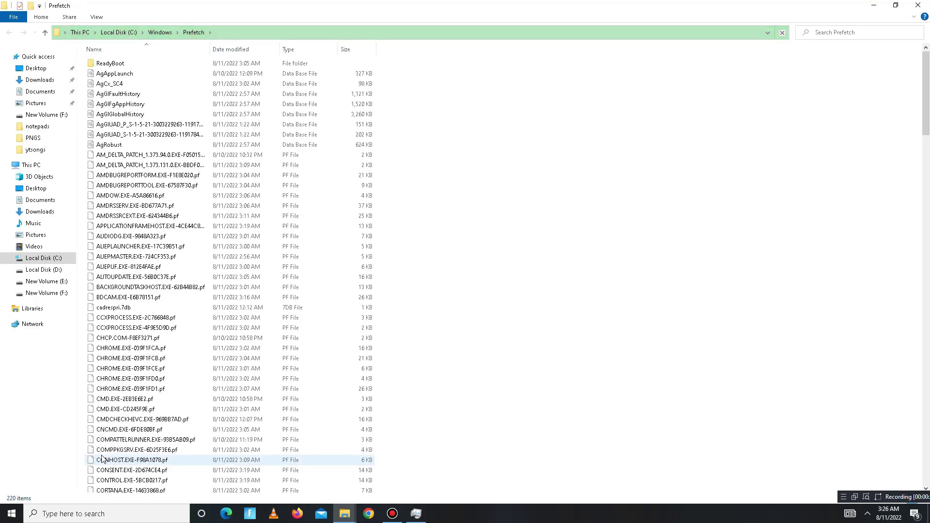
# Step: Delete all Prefetch files, skipping every file still in use
pyautogui.hotkey('ctrl', 'a')
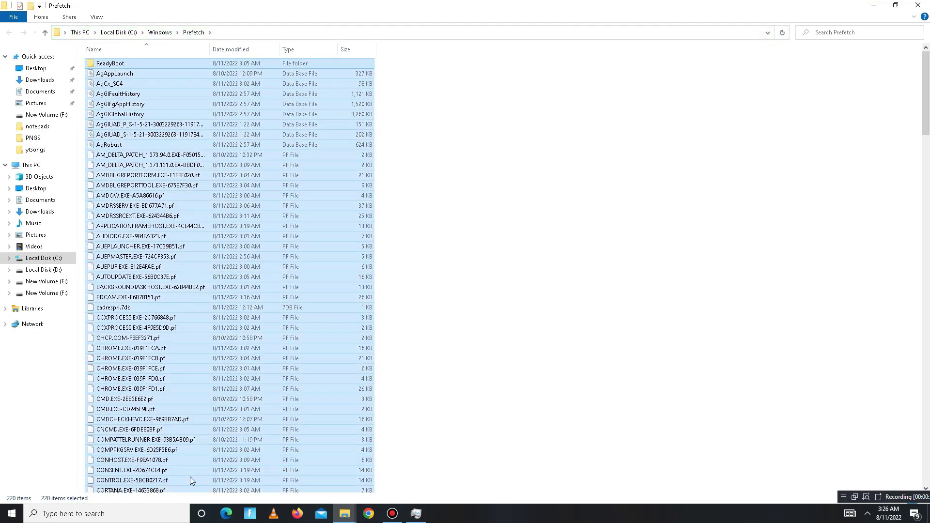
pyautogui.rightClick(133, 229)
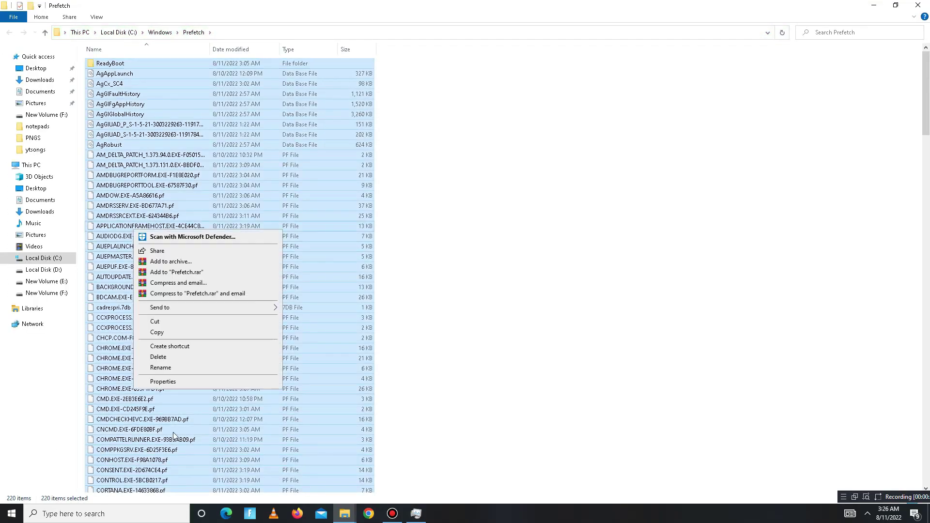
pyautogui.click(178, 359)
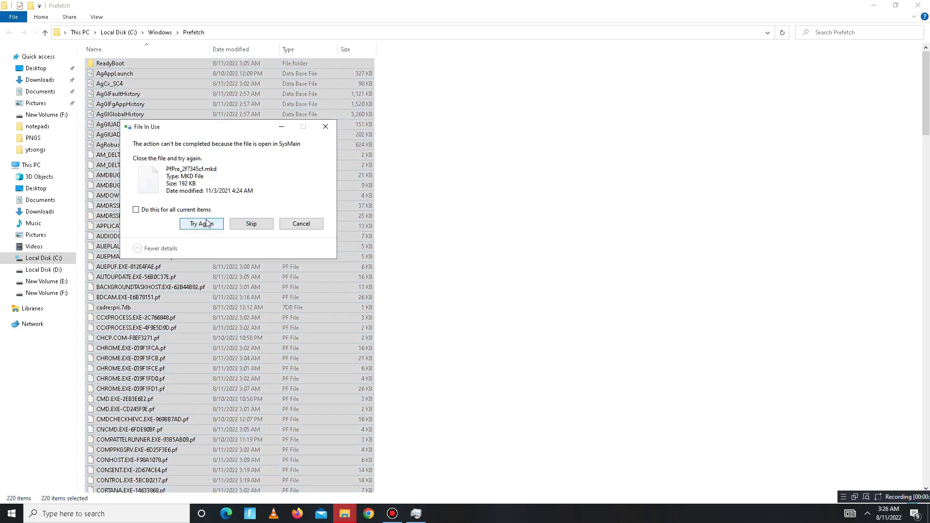
pyautogui.click(170, 210)
pyautogui.click(250, 223)
pyautogui.press('super+d')
pyautogui.press('super+r')
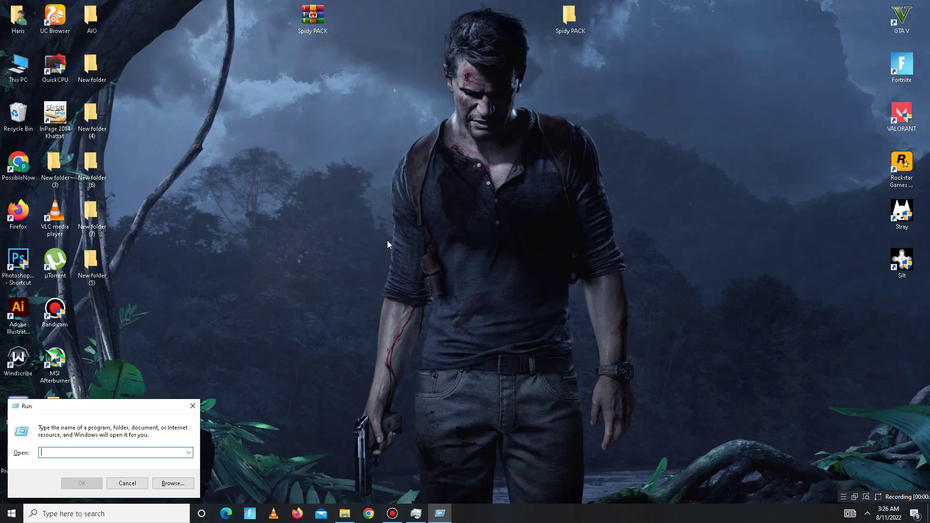
# Step: Empty the %TEMP% folder, skipping files still locked by Chrome, and close the window
pyautogui.write('%TEMP%')
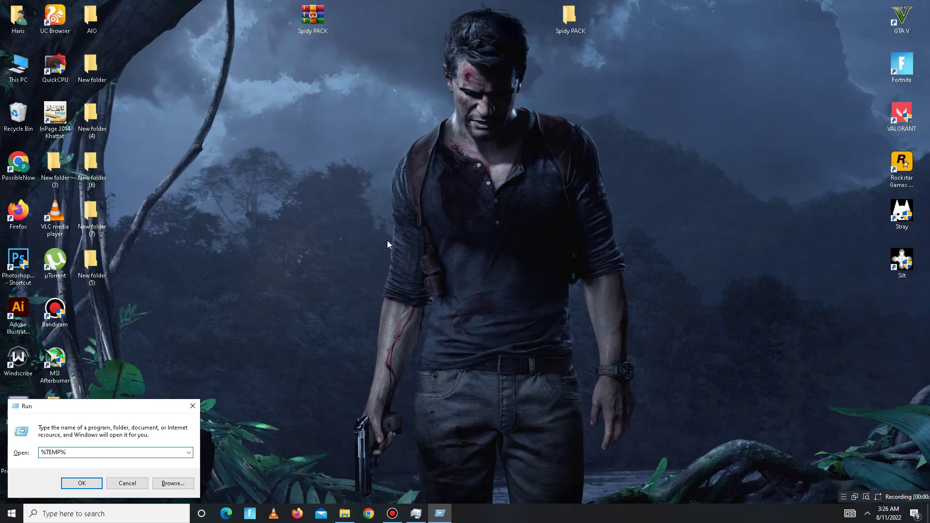
pyautogui.press('Return')
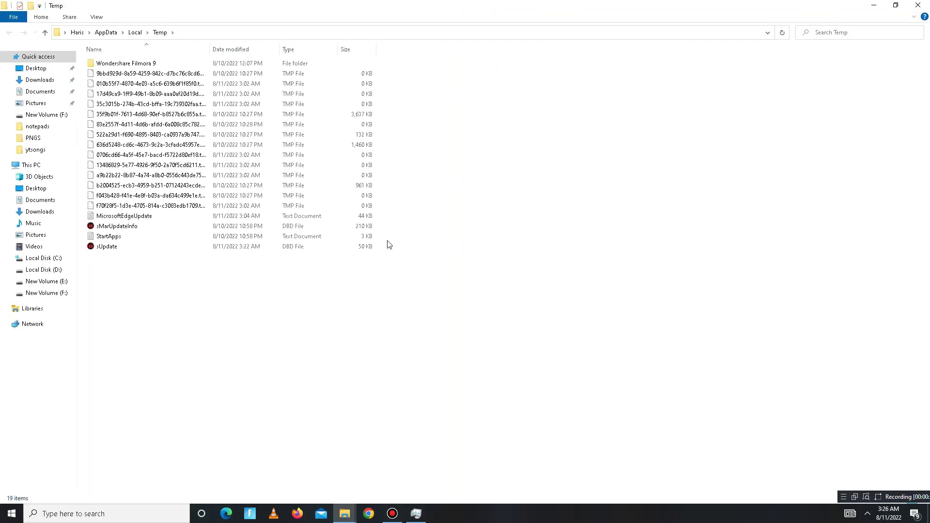
pyautogui.hotkey('ctrl', 'a')
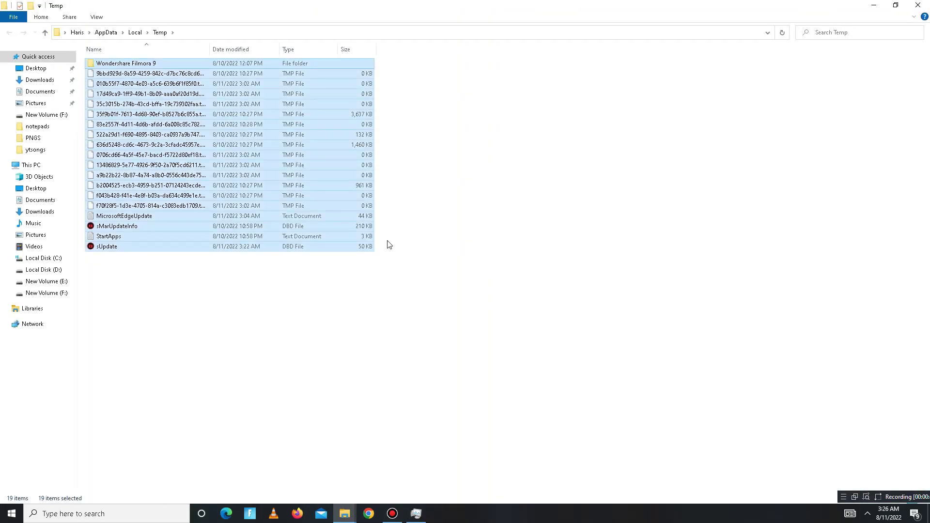
pyautogui.press('Delete')
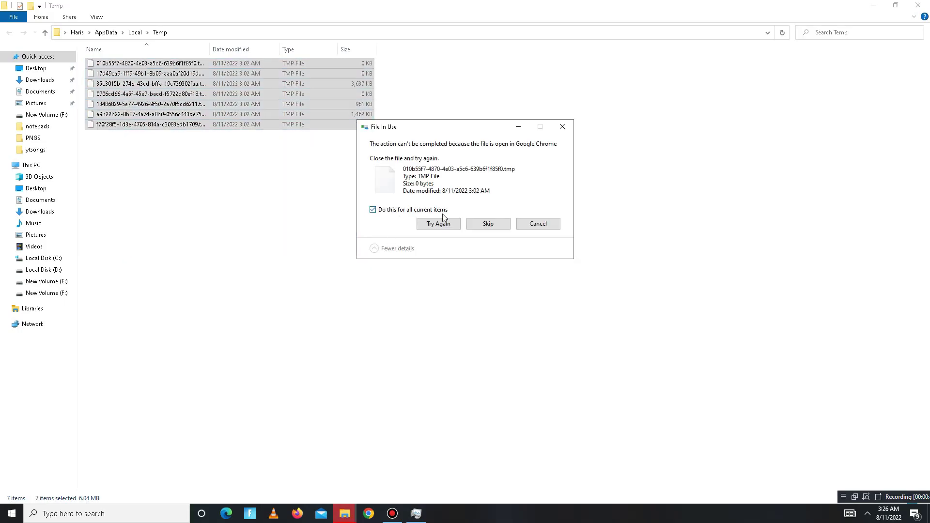
pyautogui.click(491, 226)
pyautogui.click(917, 5)
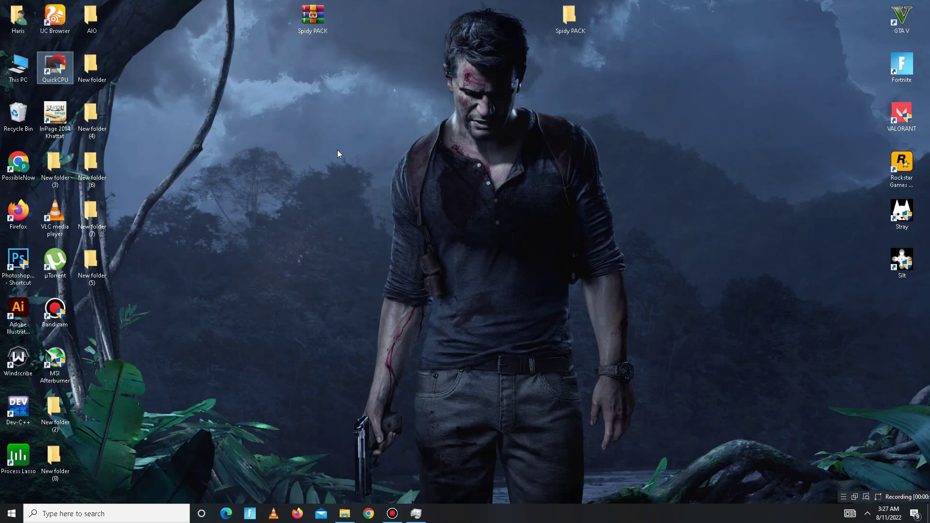
# Step: Open Task Manager from the taskbar menu and reposition its window
pyautogui.rightClick(549, 513)
pyautogui.click(586, 471)
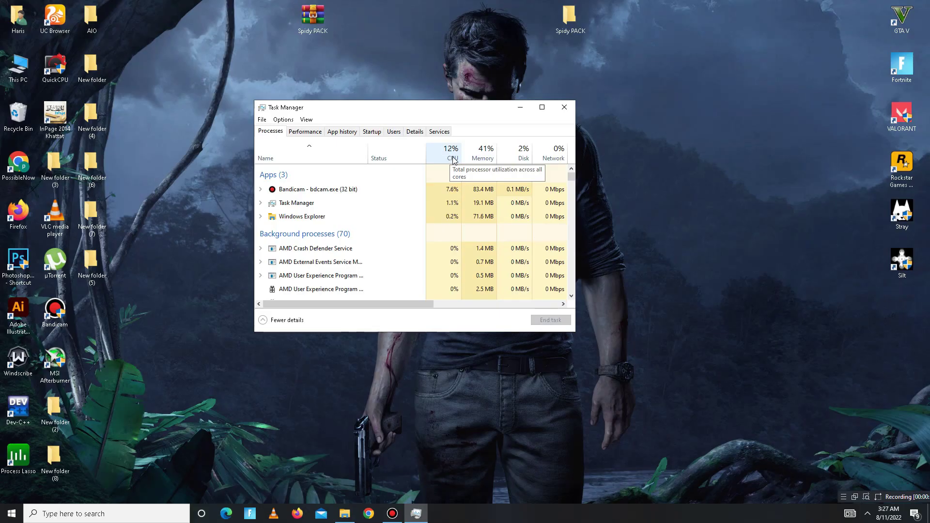
pyautogui.moveTo(571, 175)
pyautogui.mouseDown()
pyautogui.moveTo(571, 288)
pyautogui.moveTo(571, 164)
pyautogui.mouseUp()
pyautogui.moveTo(415, 106)
pyautogui.mouseDown()
pyautogui.moveTo(390, 127)
pyautogui.moveTo(402, 111)
pyautogui.mouseUp()
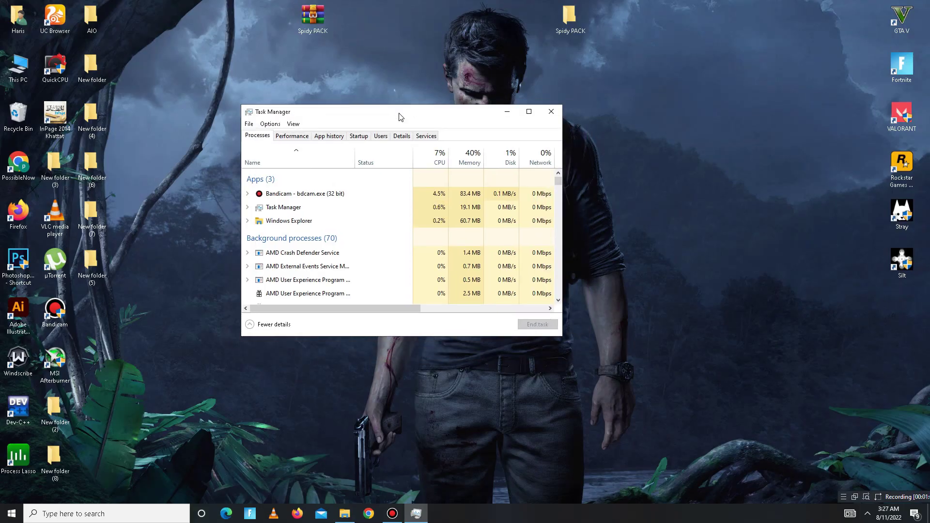